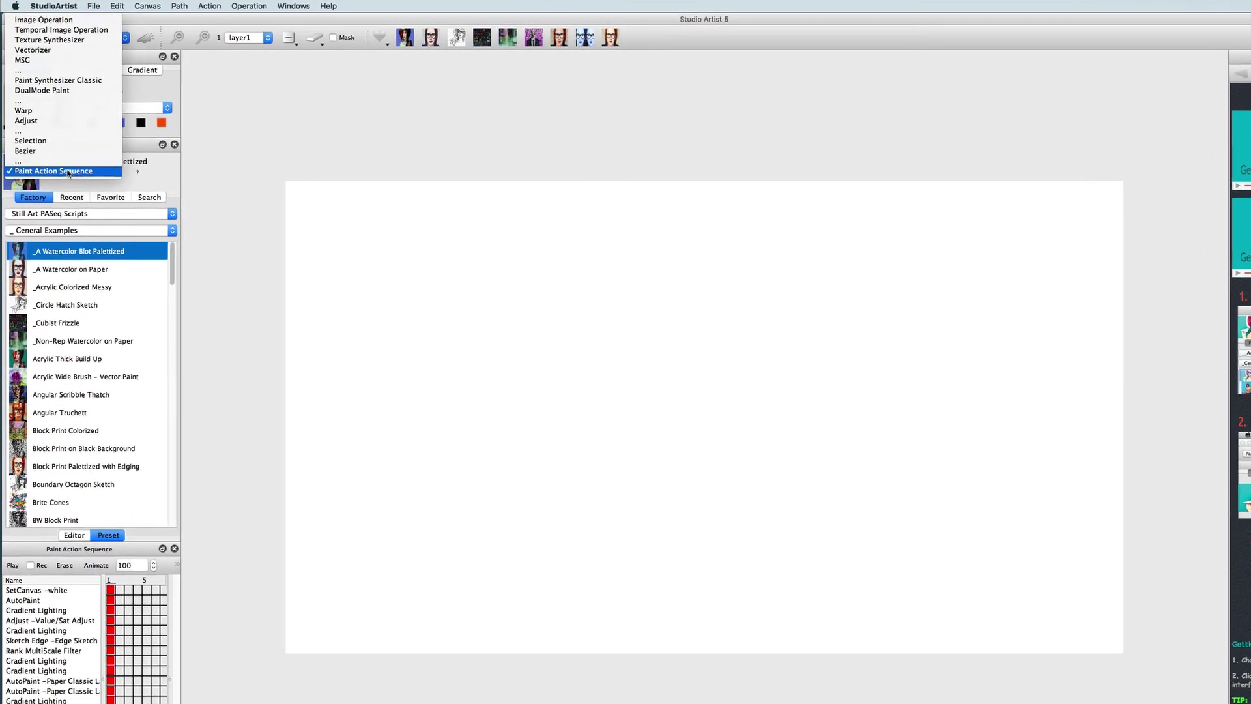
Switch the operation mode to Paint Action Sequence with the _A Watercolor Blot Palettized preset.
click(63, 227)
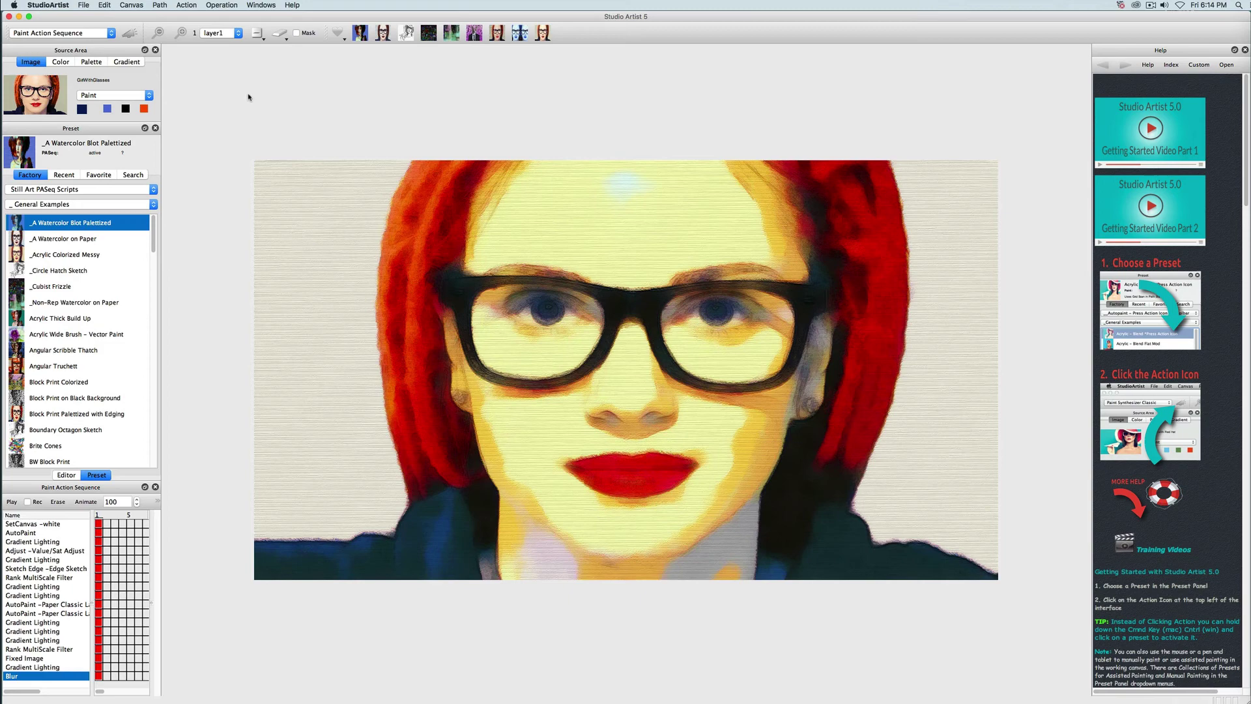
Move the Paint Action Sequence panel beside the canvas and run the SetCanvas -white step.
mouse_move(19, 491)
mouse_down()
mouse_move(170, 502)
mouse_move(1107, 51)
mouse_move(1059, 138)
mouse_up()
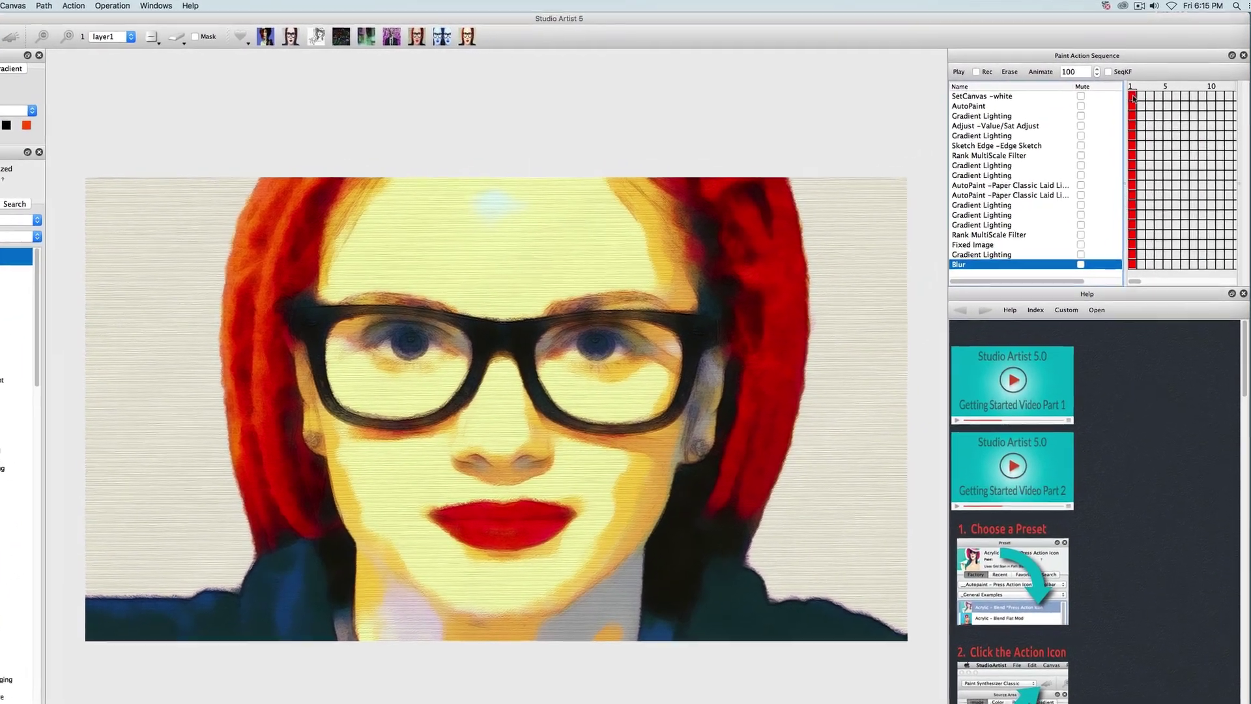
click(1138, 91)
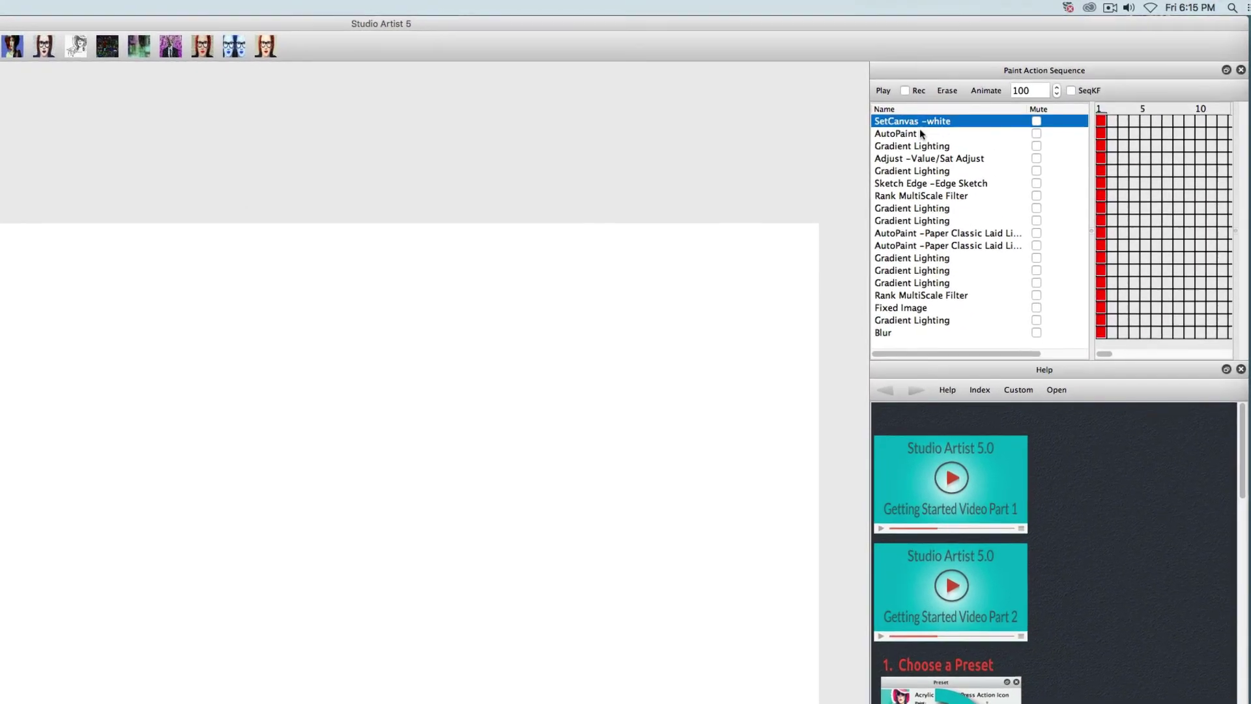
Play the sequence to the AutoPaint step and show its Paint Color Source settings in the Editor.
click(1096, 142)
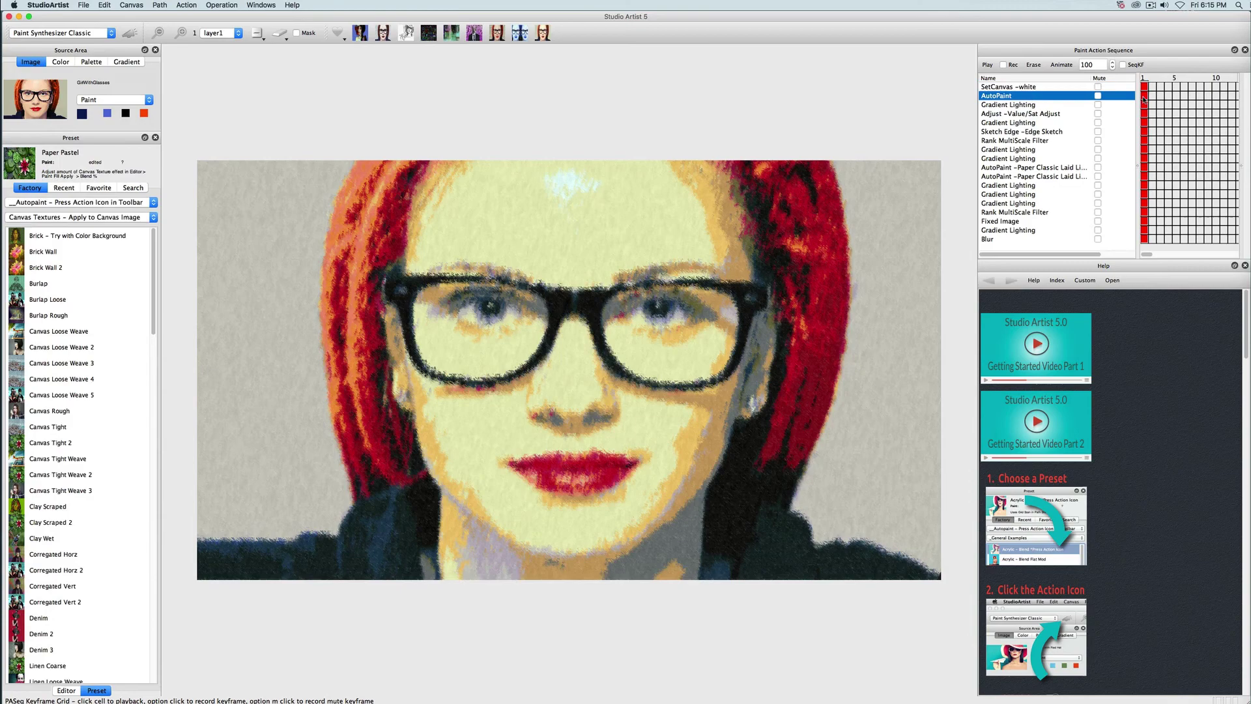
click(67, 690)
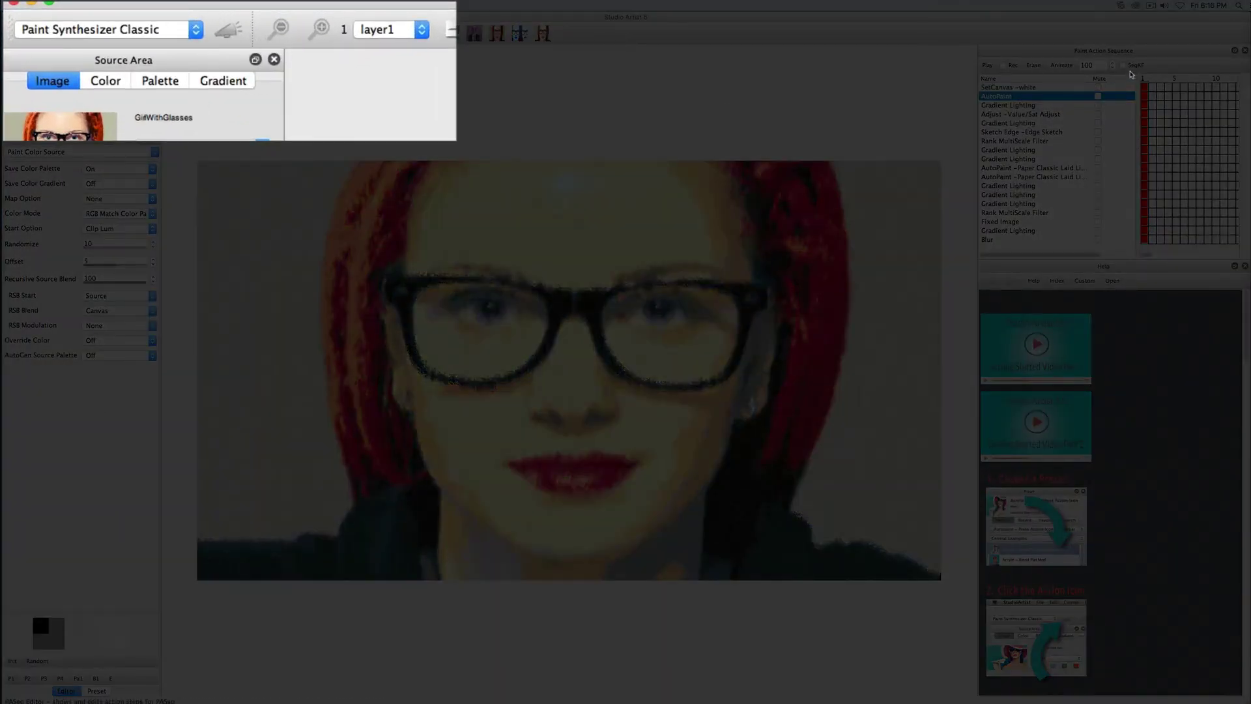
click(1145, 99)
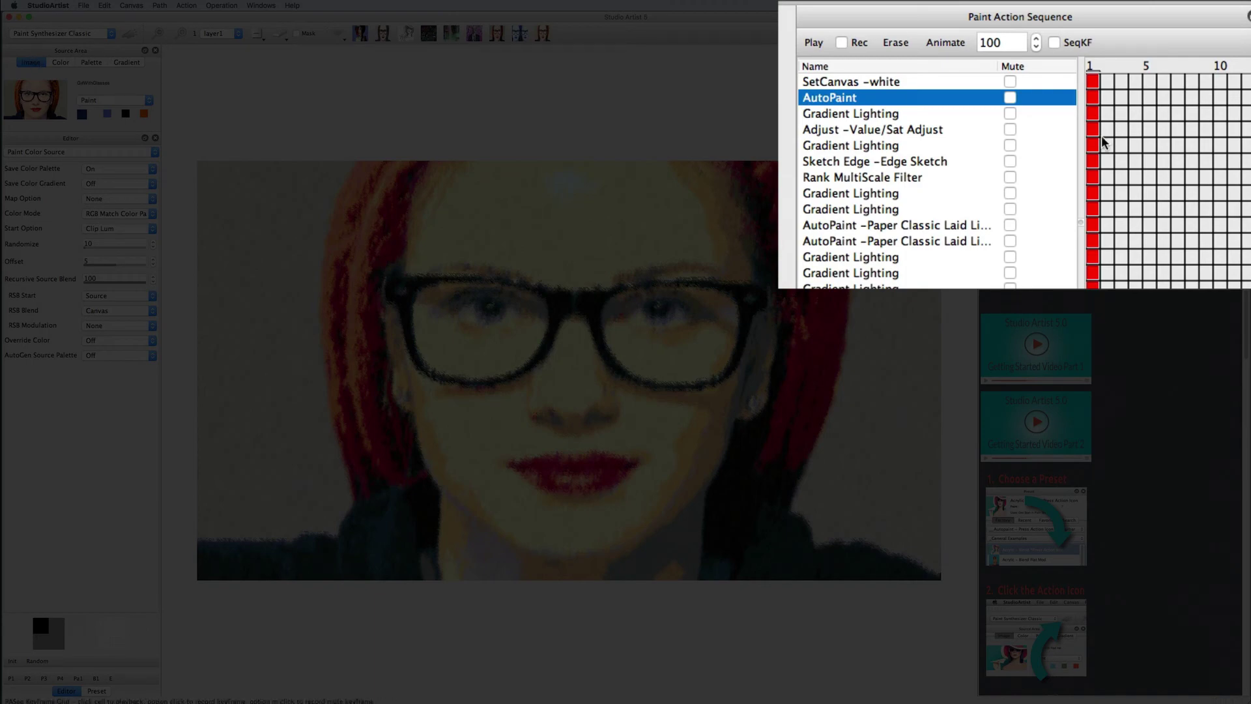
click(1095, 115)
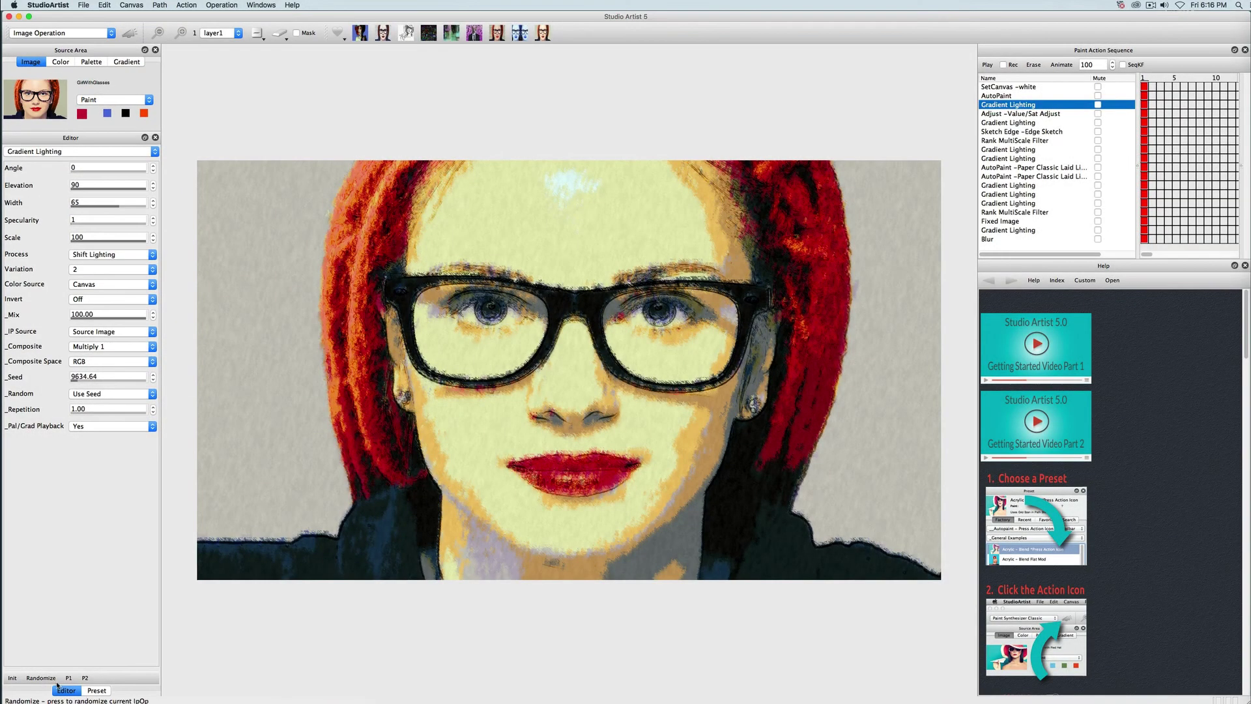
click(1148, 115)
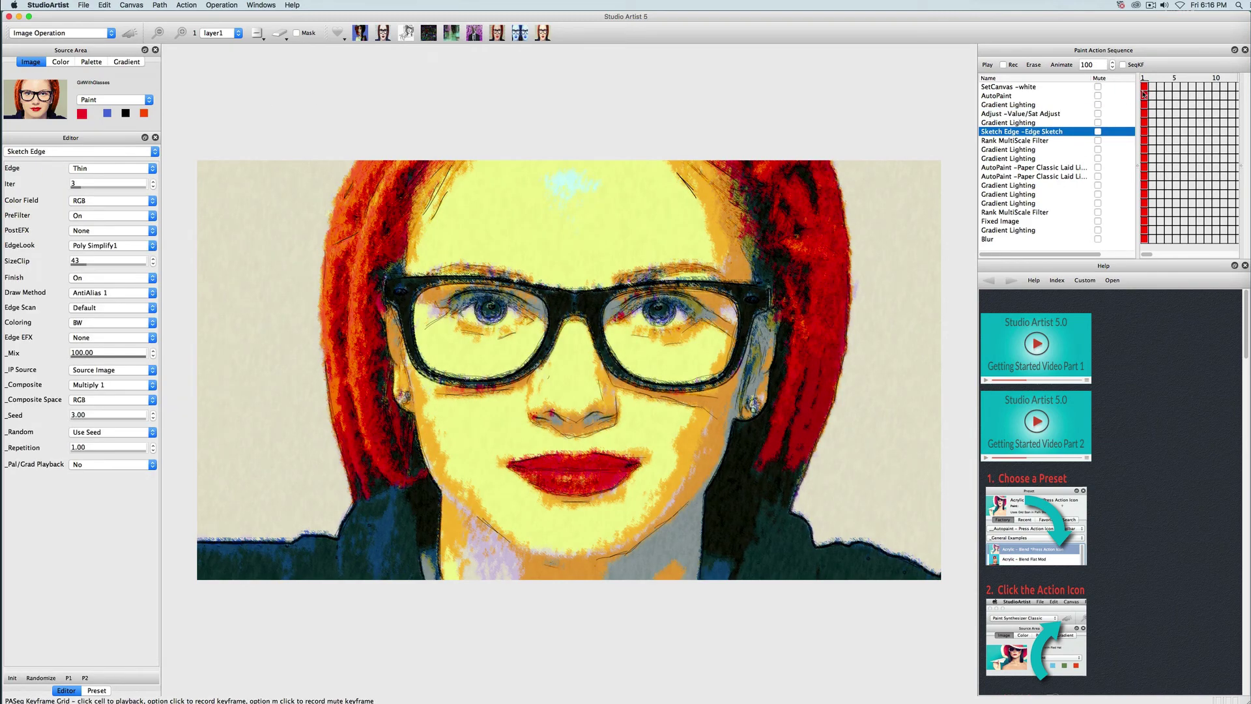
click(1145, 96)
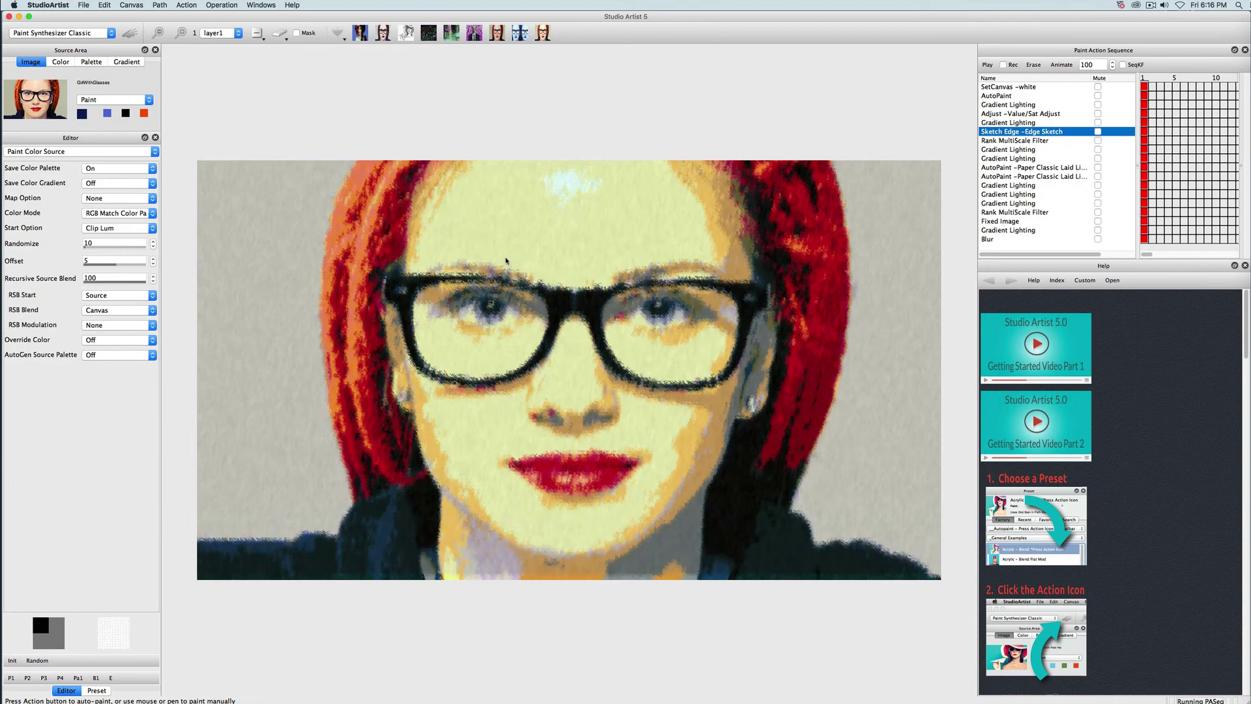
Keep the Paint Color Source category and RGB Match Color Palette as Color Mode.
click(96, 152)
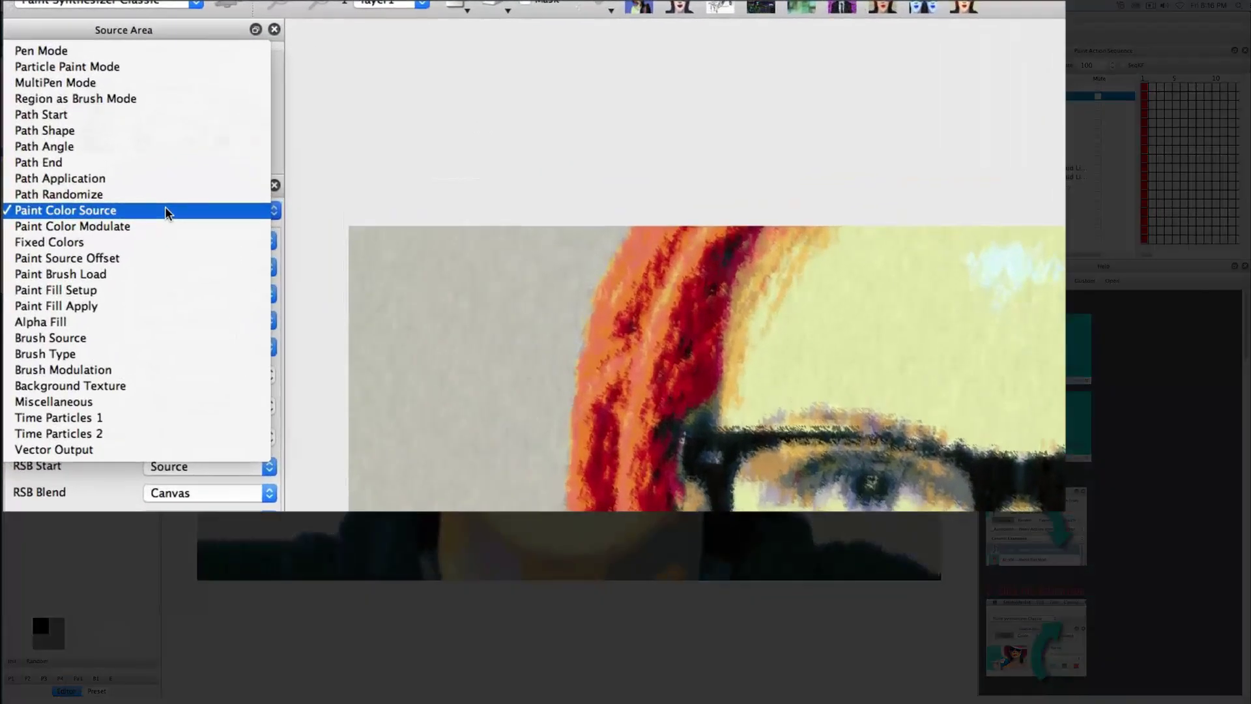
click(166, 212)
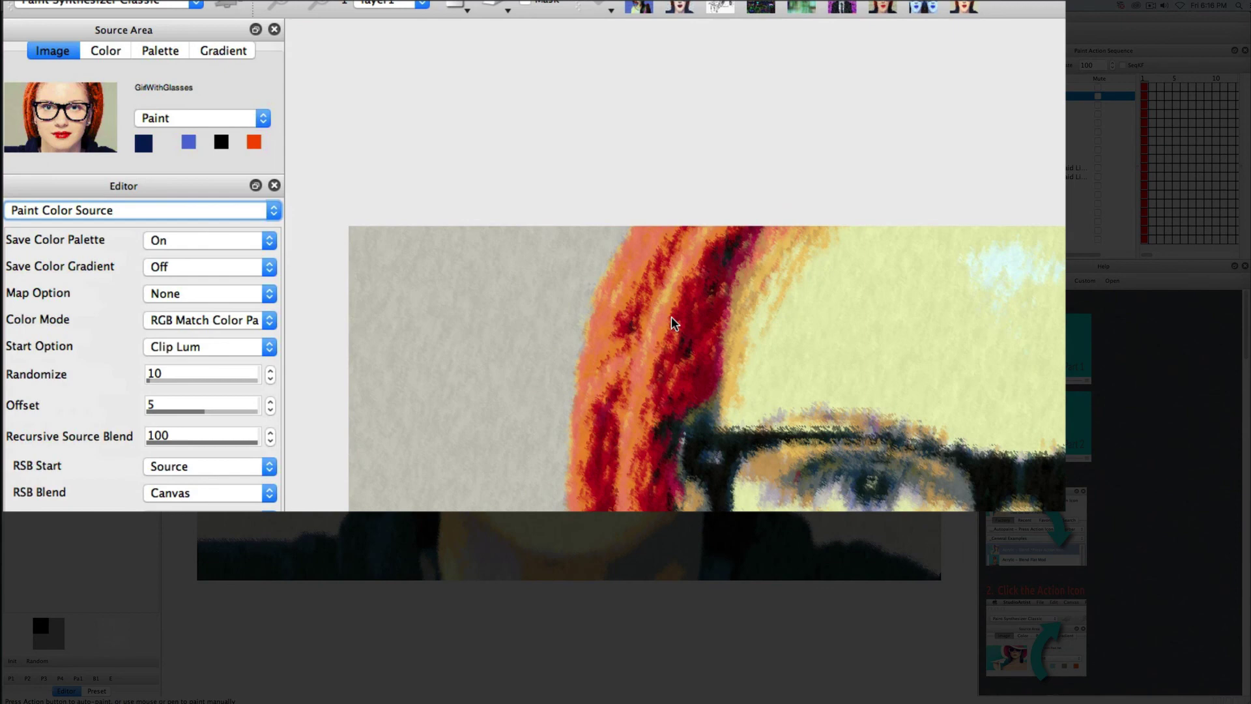
click(187, 320)
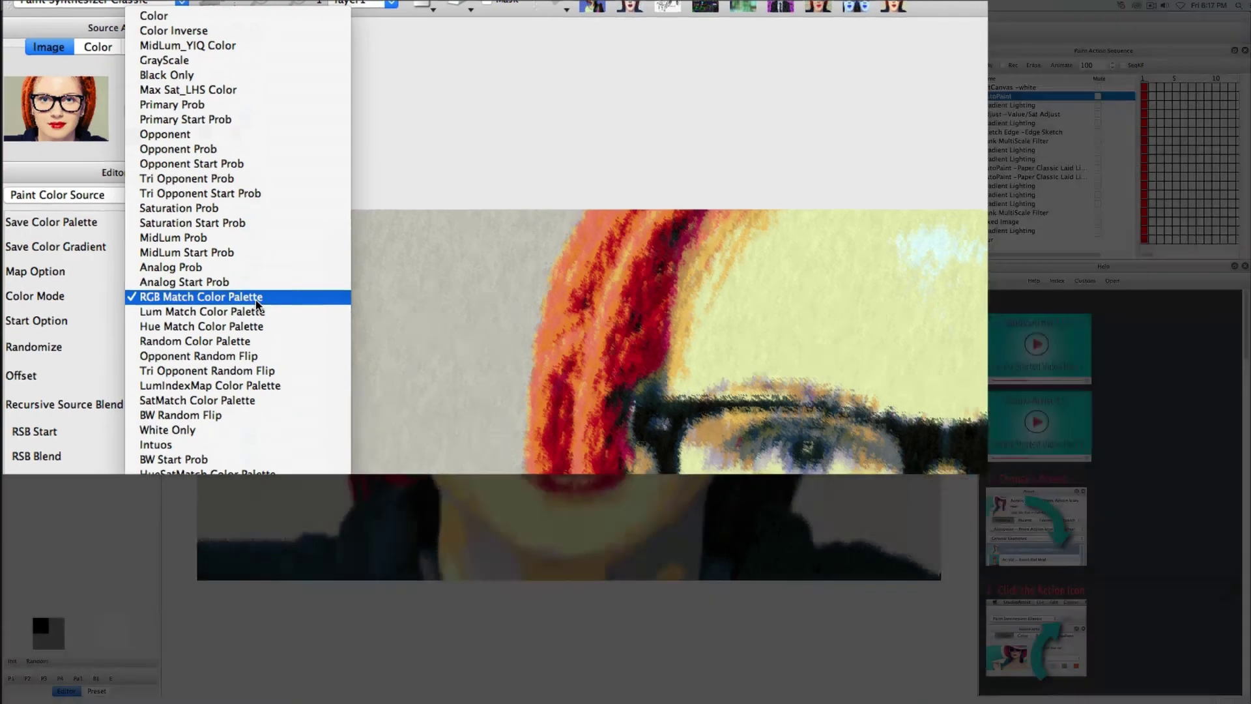
click(261, 322)
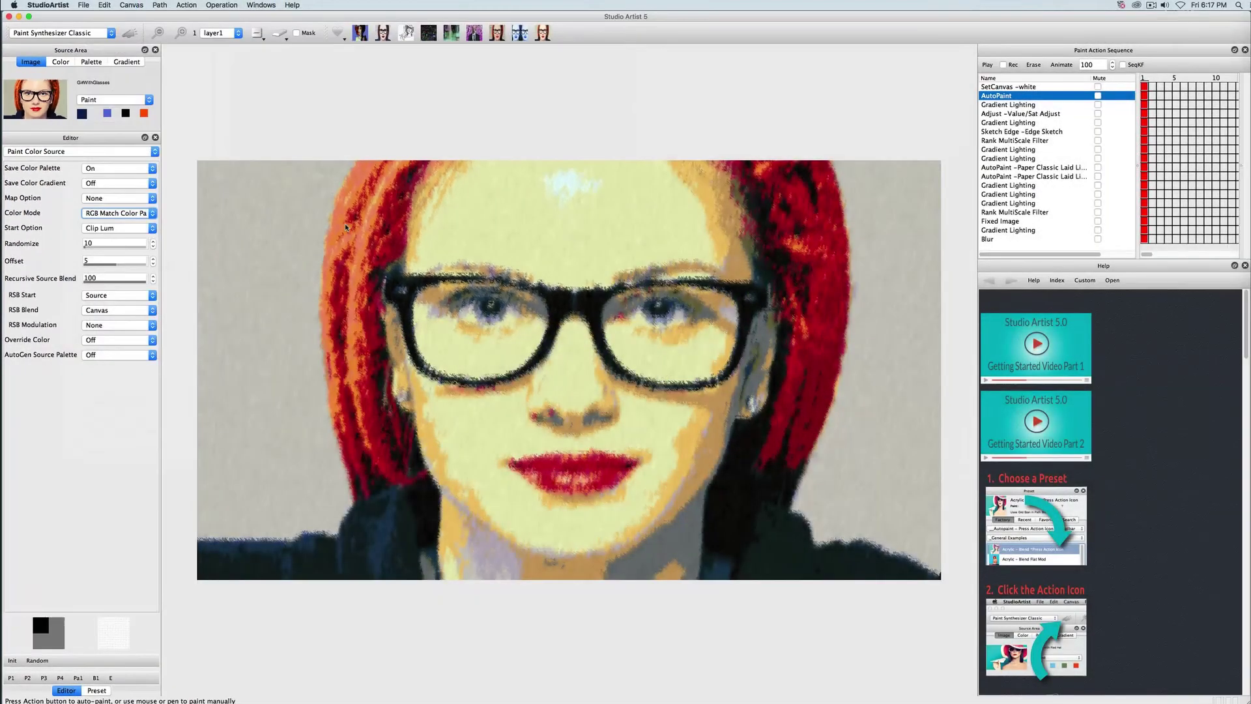
Toggle the Source Area between the portrait image and the fixed palette, ending on Palette.
click(94, 62)
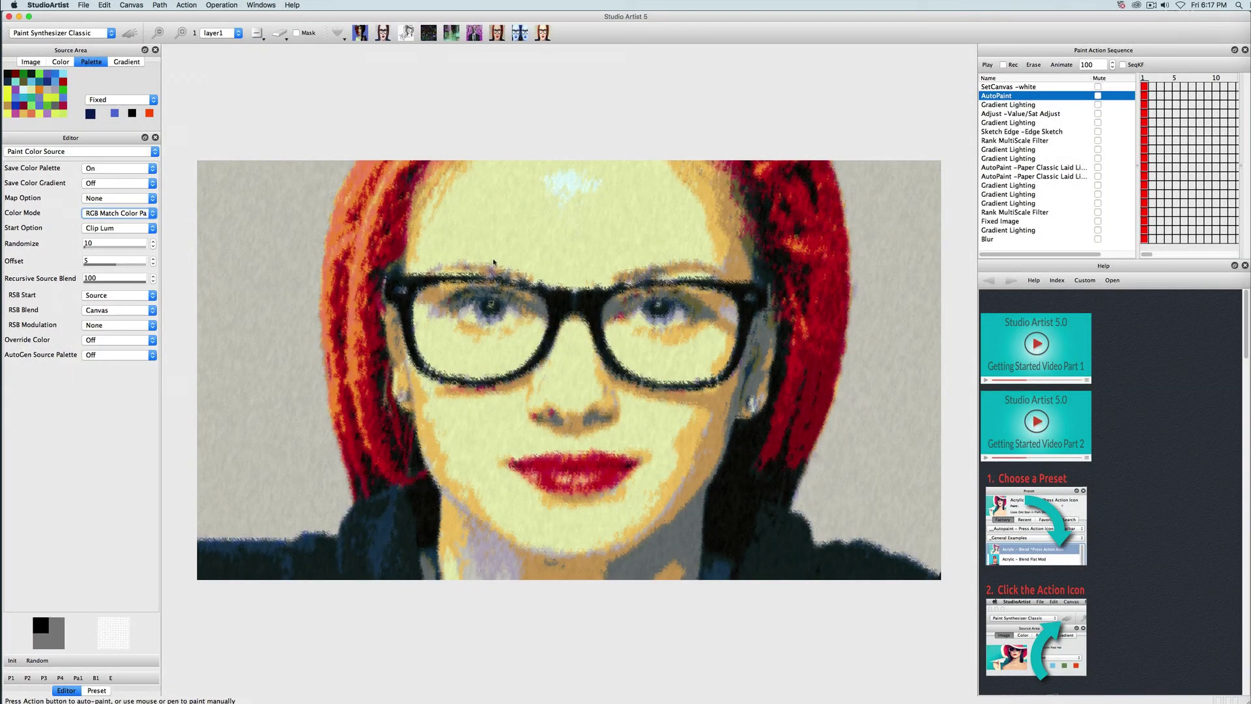
click(31, 62)
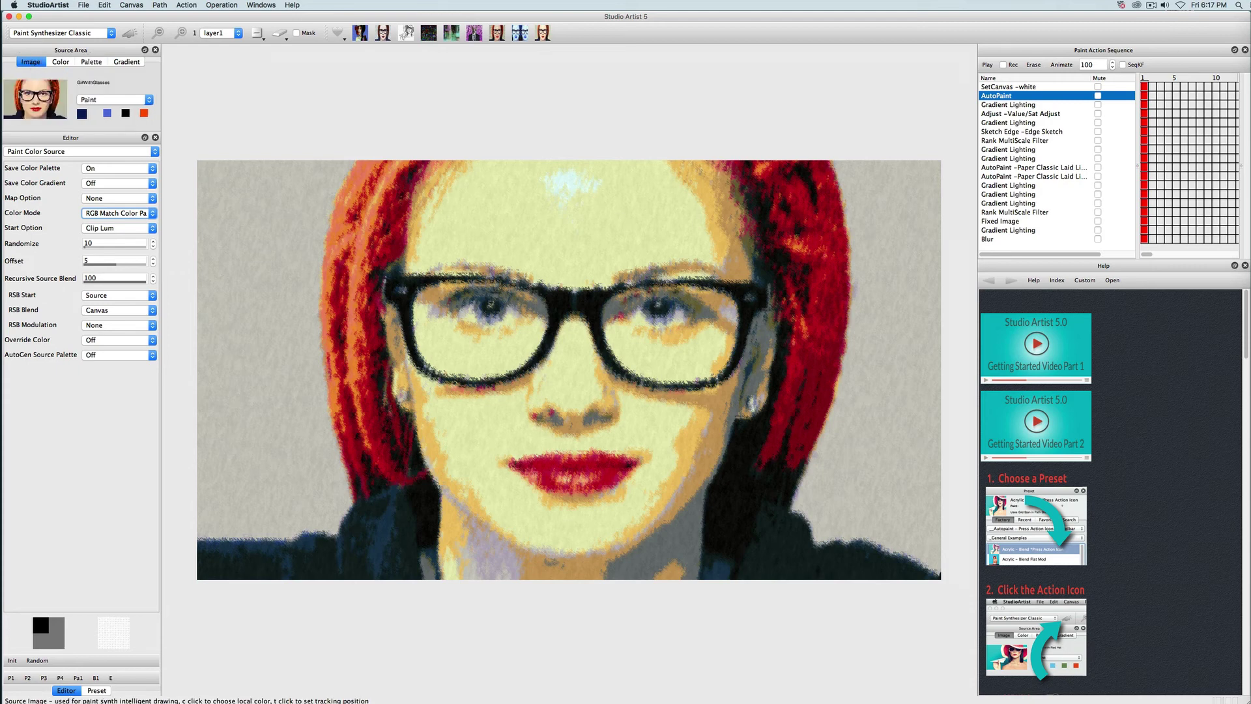
click(92, 62)
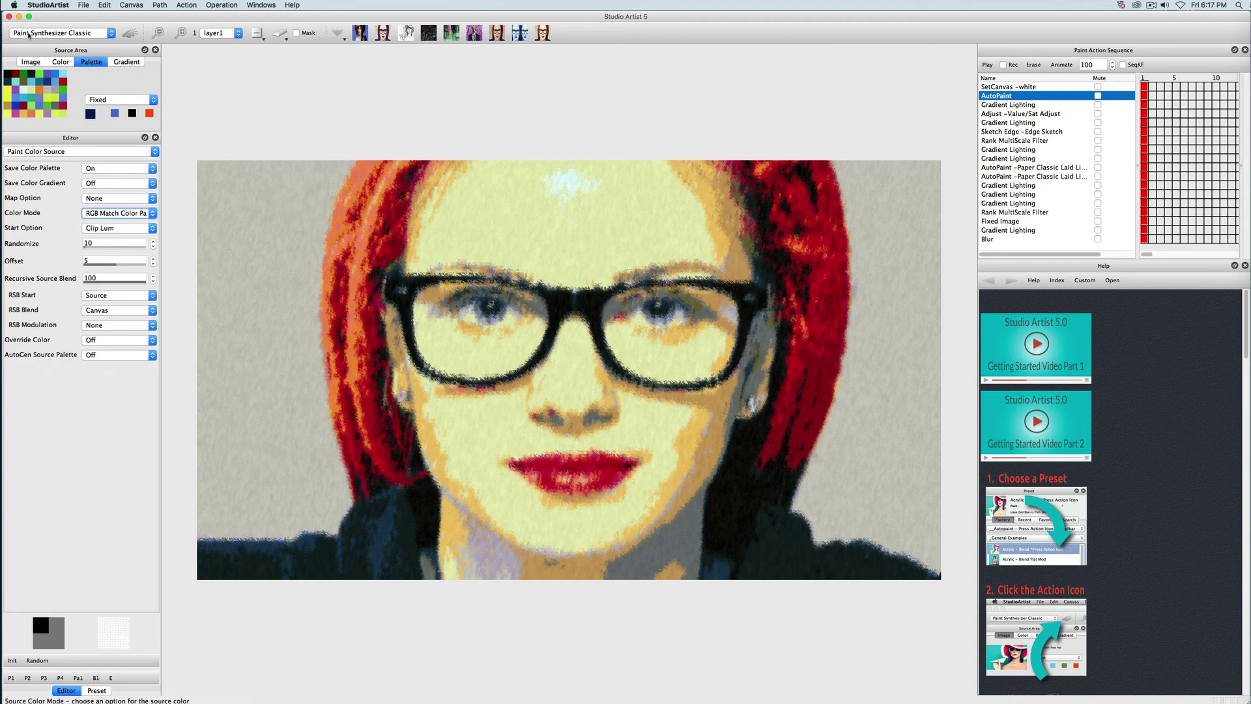
click(31, 62)
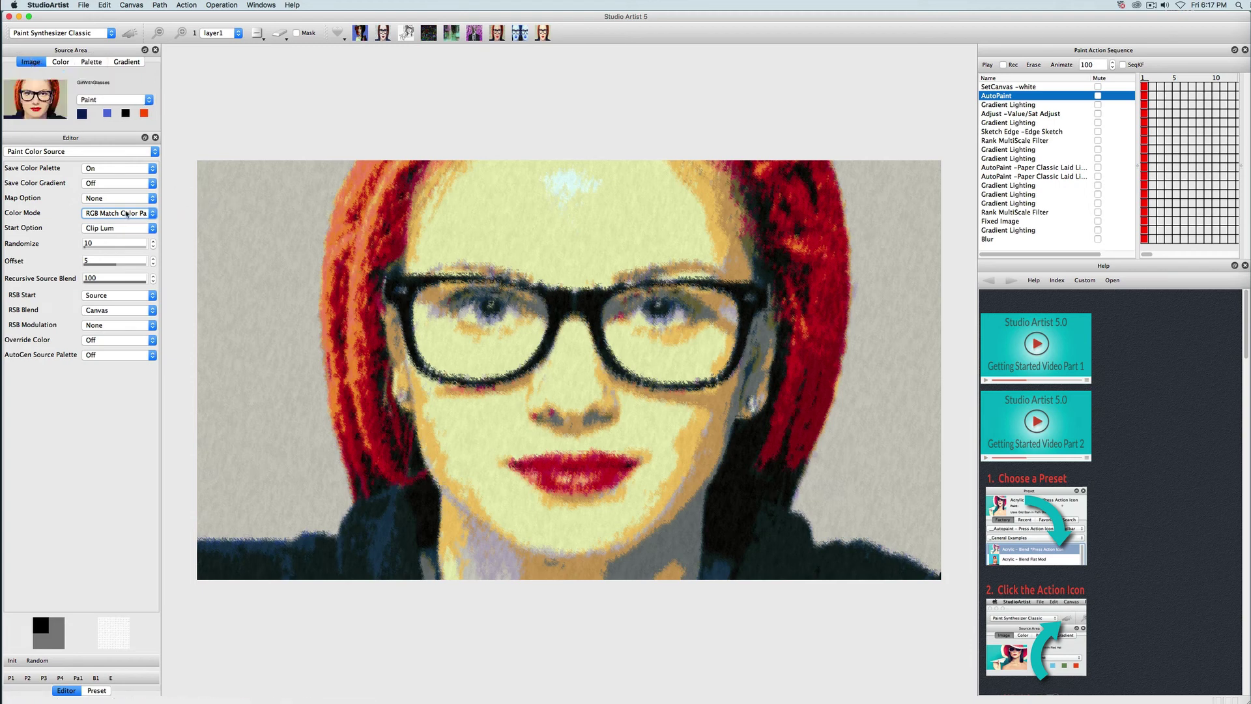
click(91, 63)
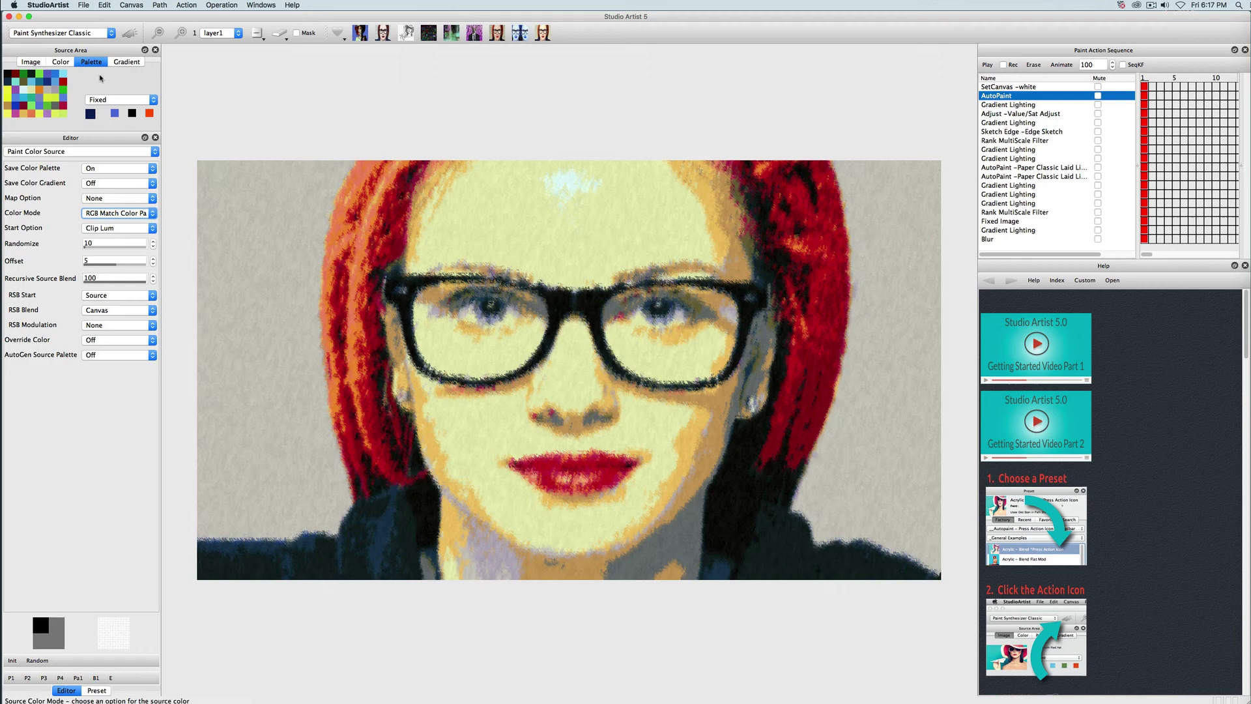
Drag painting thumbnails from Google Images 'paintings' results onto the Source Area palette.
key(super+Tab)
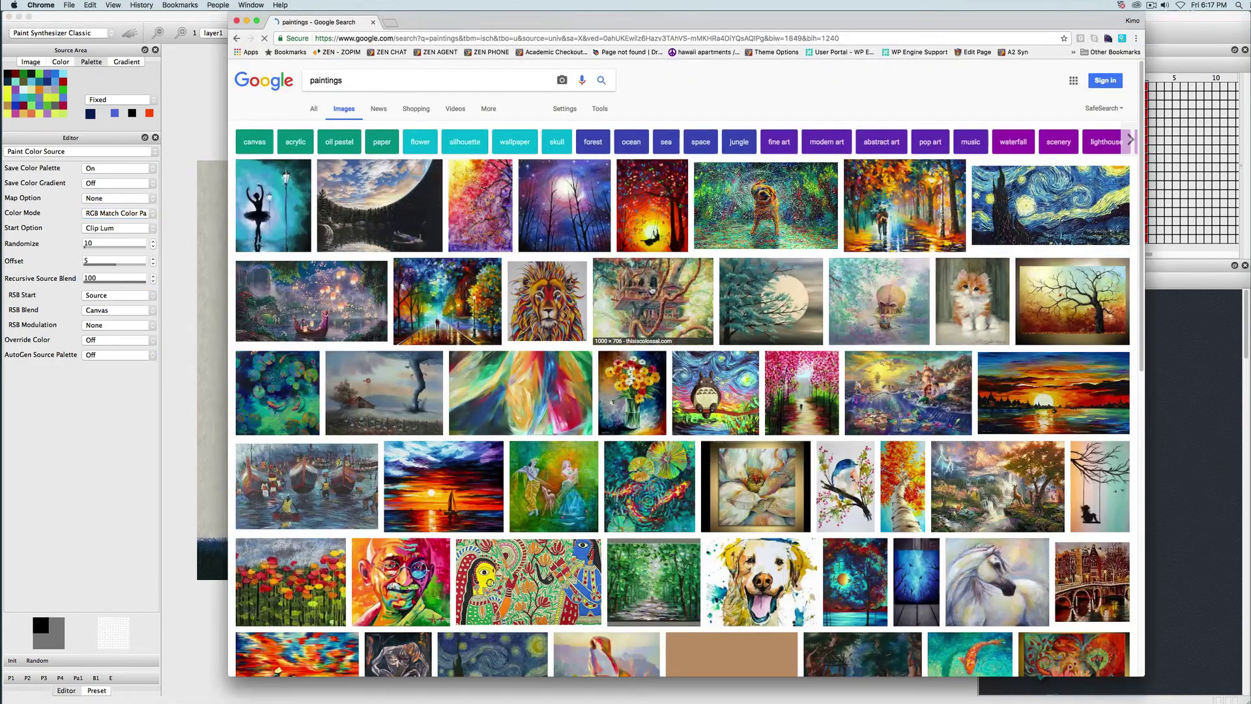
drag(658, 199, 36, 92)
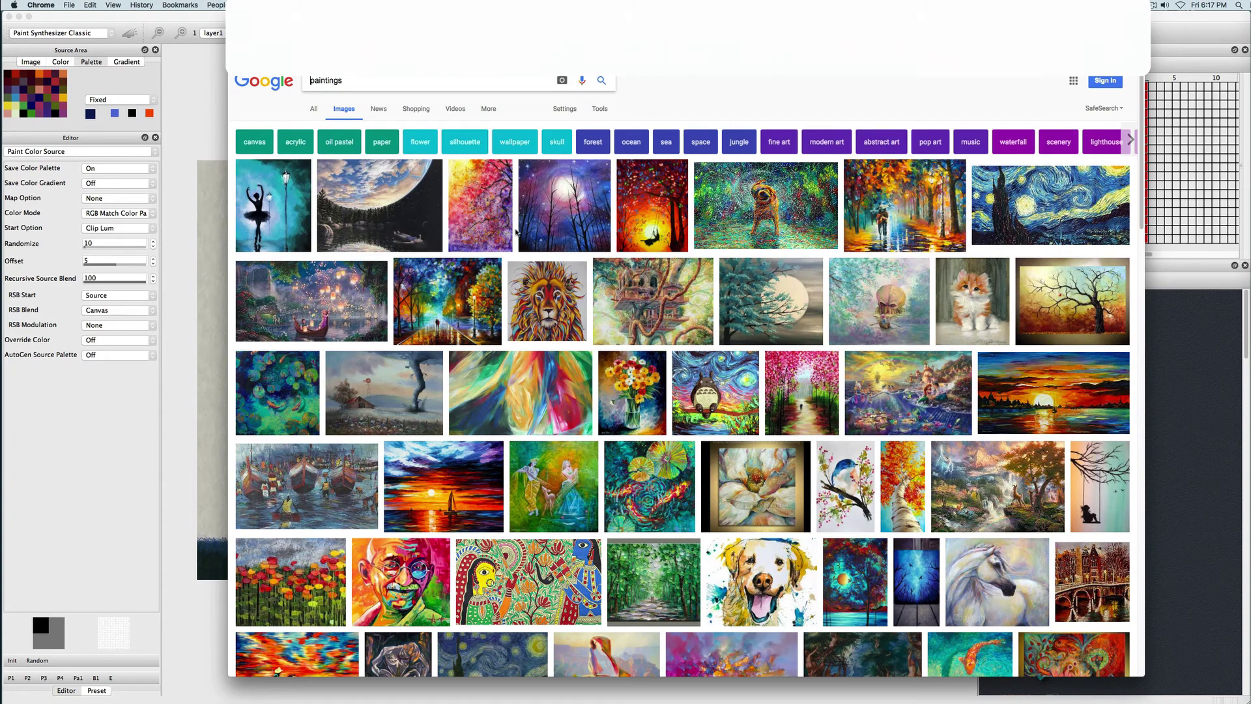
drag(765, 205, 70, 86)
Show the source image, set Color Mode to Color, then clear the canvas and repaint the portrait.
click(32, 62)
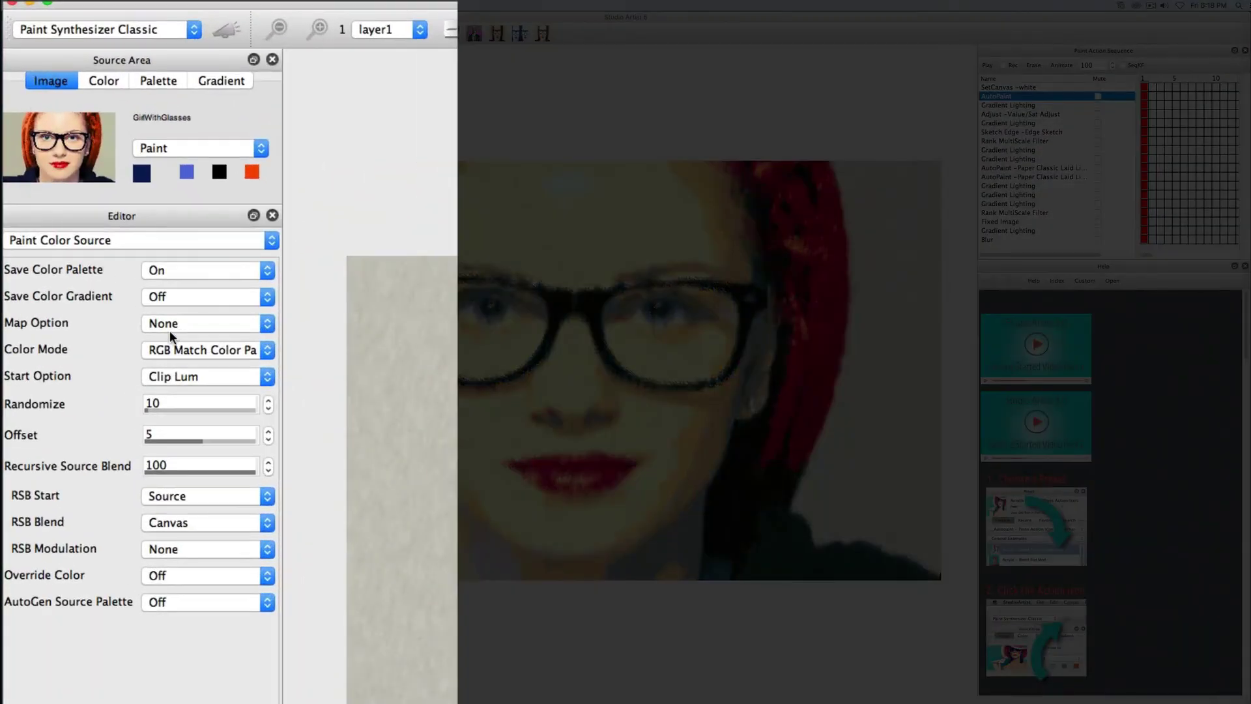
click(106, 211)
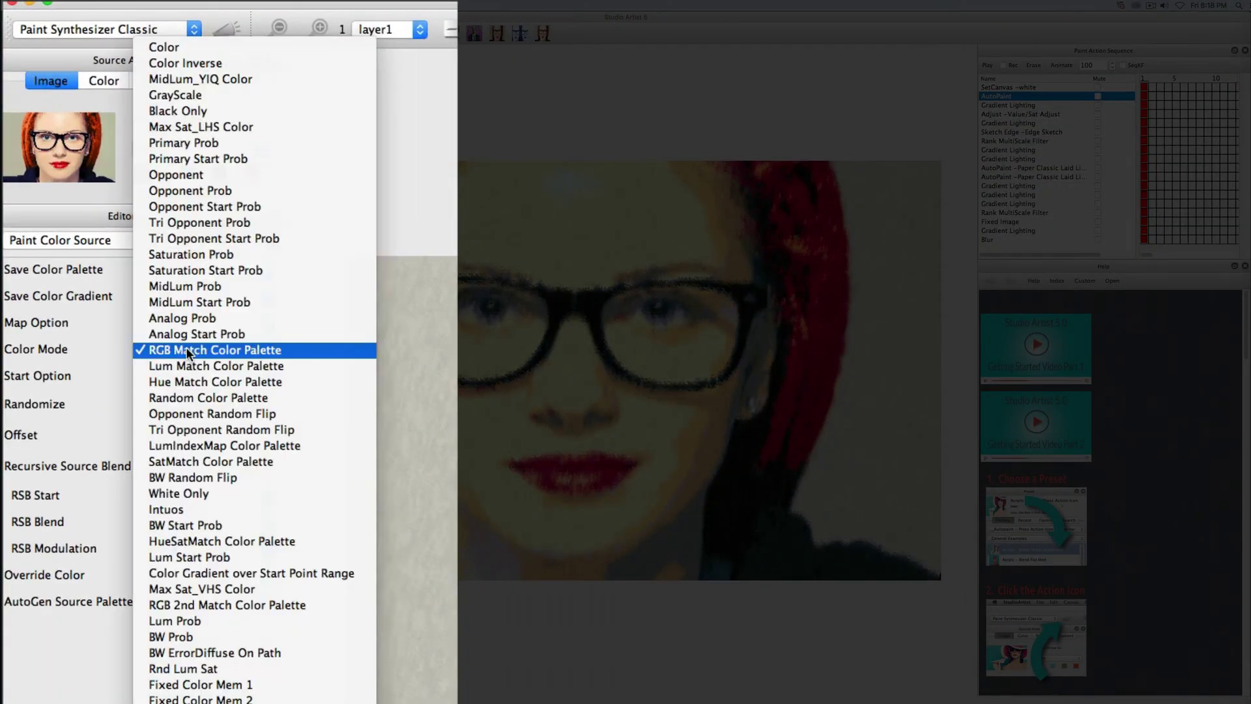
click(195, 47)
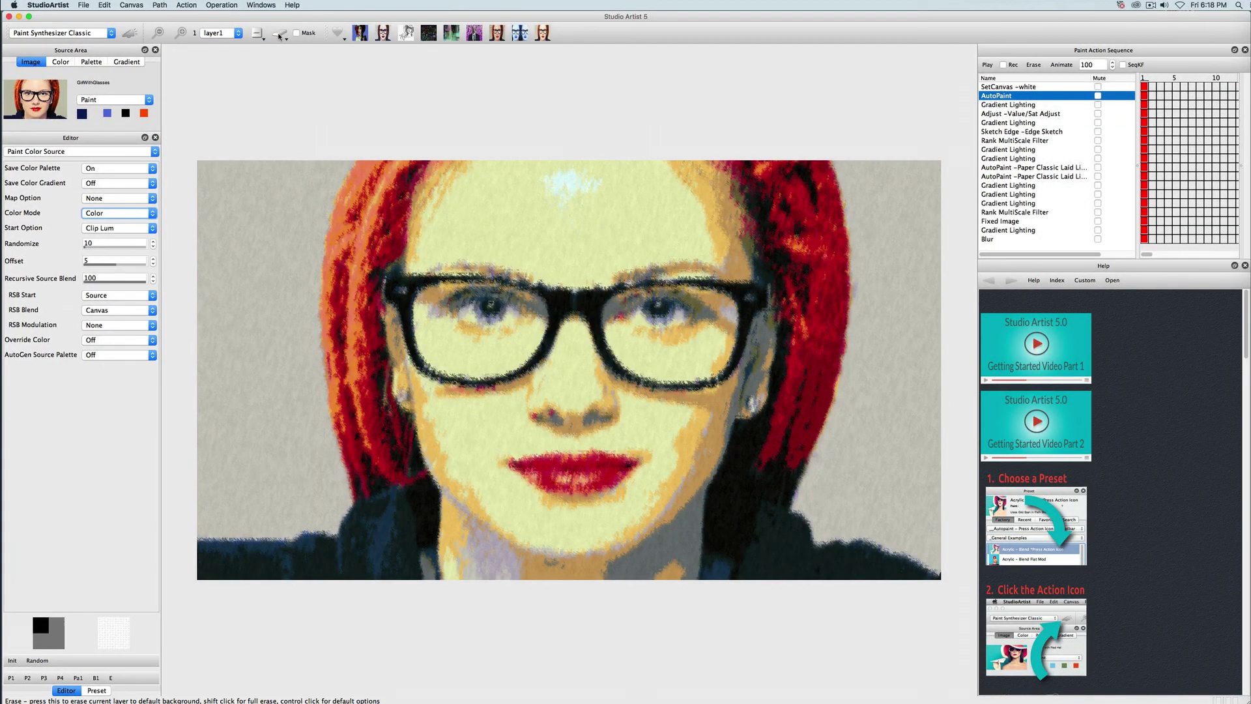
click(279, 32)
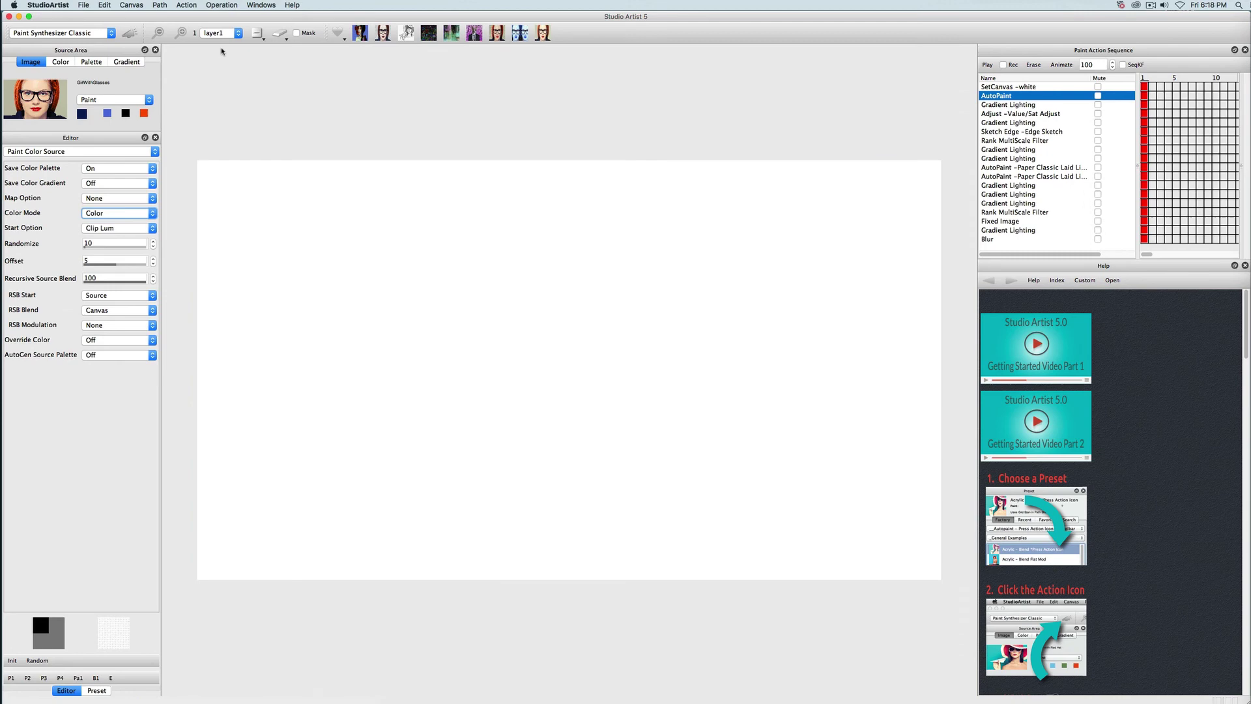
click(129, 32)
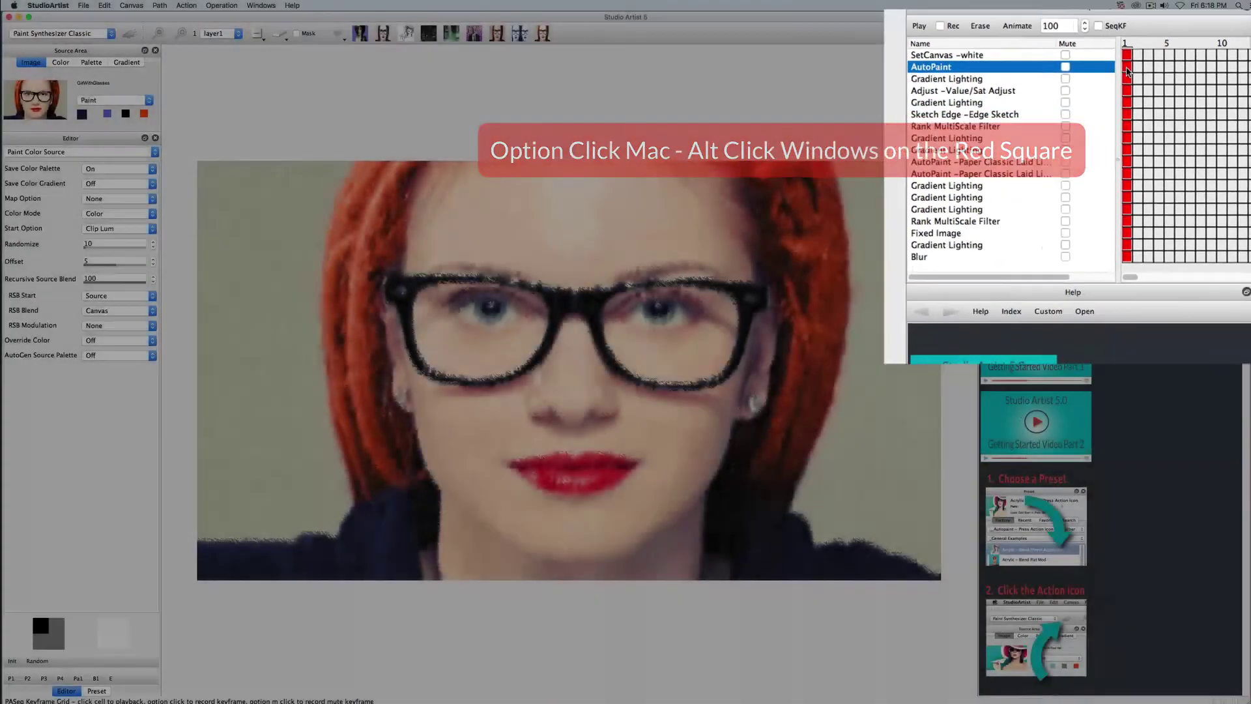
Replay the edited sequence from white, then mute the Adjust -Value/Sat Adjust step.
click(1145, 96)
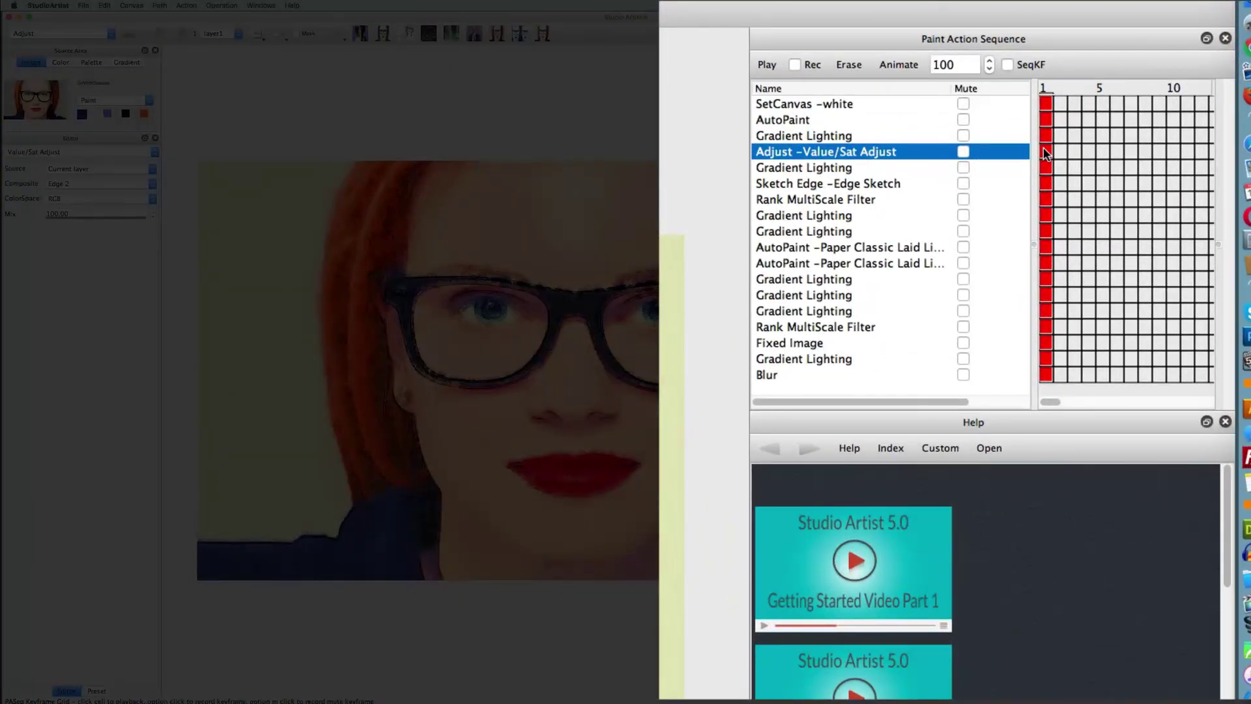
click(963, 151)
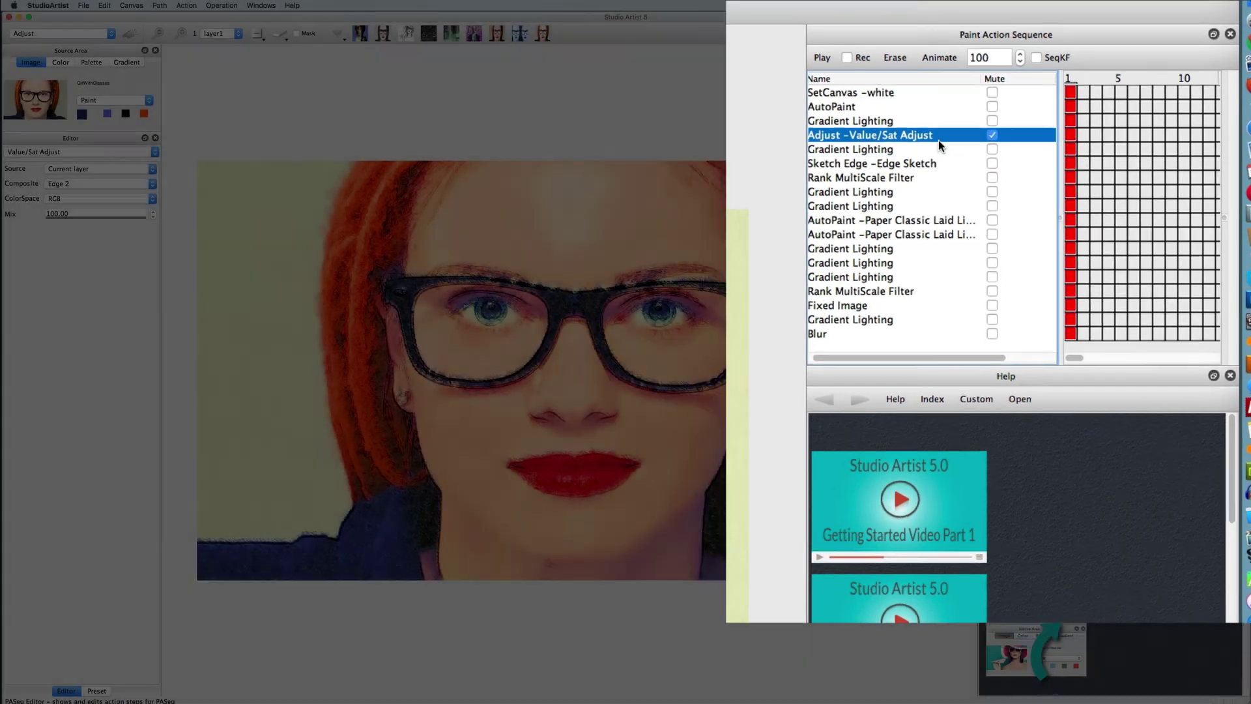
Rewind to the first step and replay the whole sequence down the keyframe column.
click(1047, 114)
drag(1147, 94, 1144, 145)
drag(1144, 144, 1146, 168)
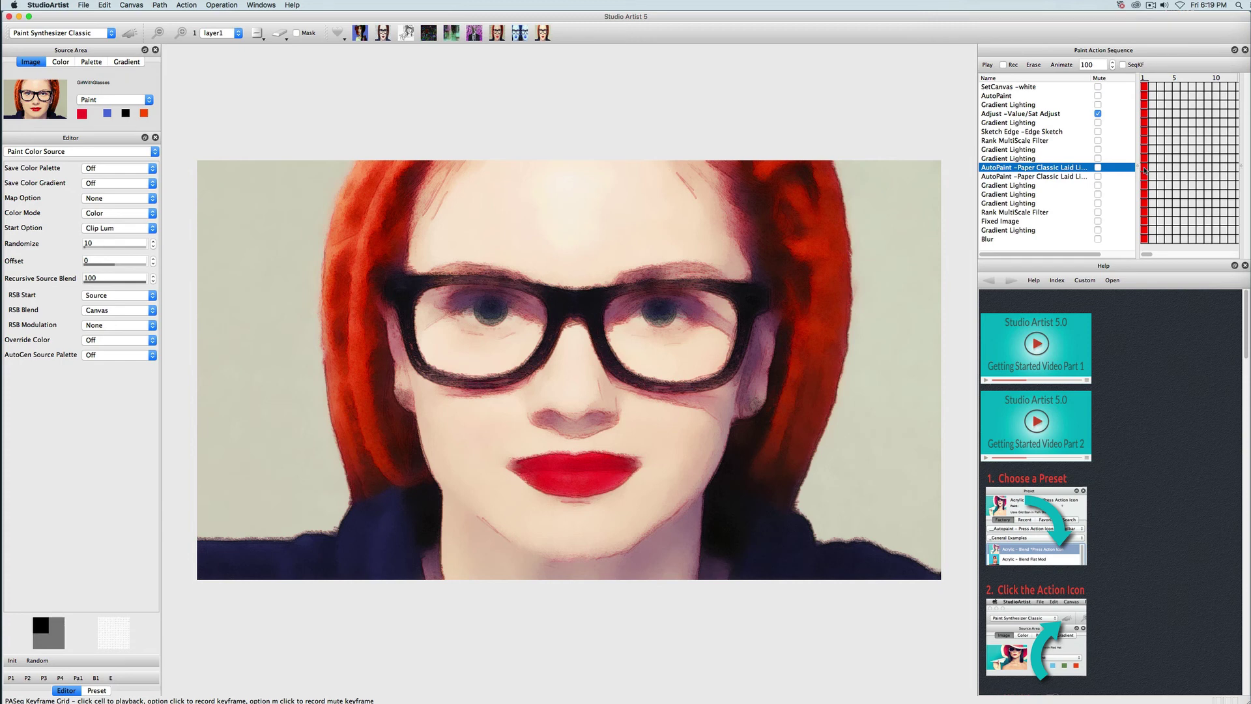
Apply the Paper Pastel canvas texture, mute the second AutoPaint -Paper Classic Laid step, and replay.
click(97, 691)
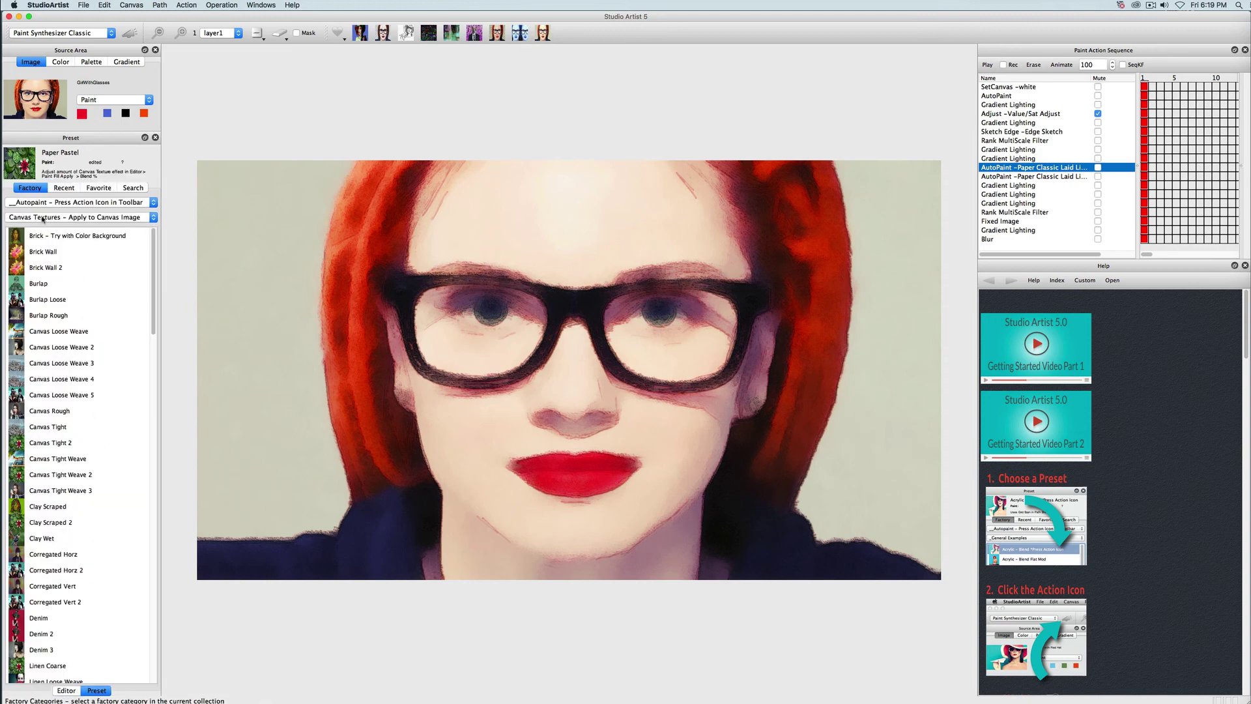
drag(154, 244, 159, 414)
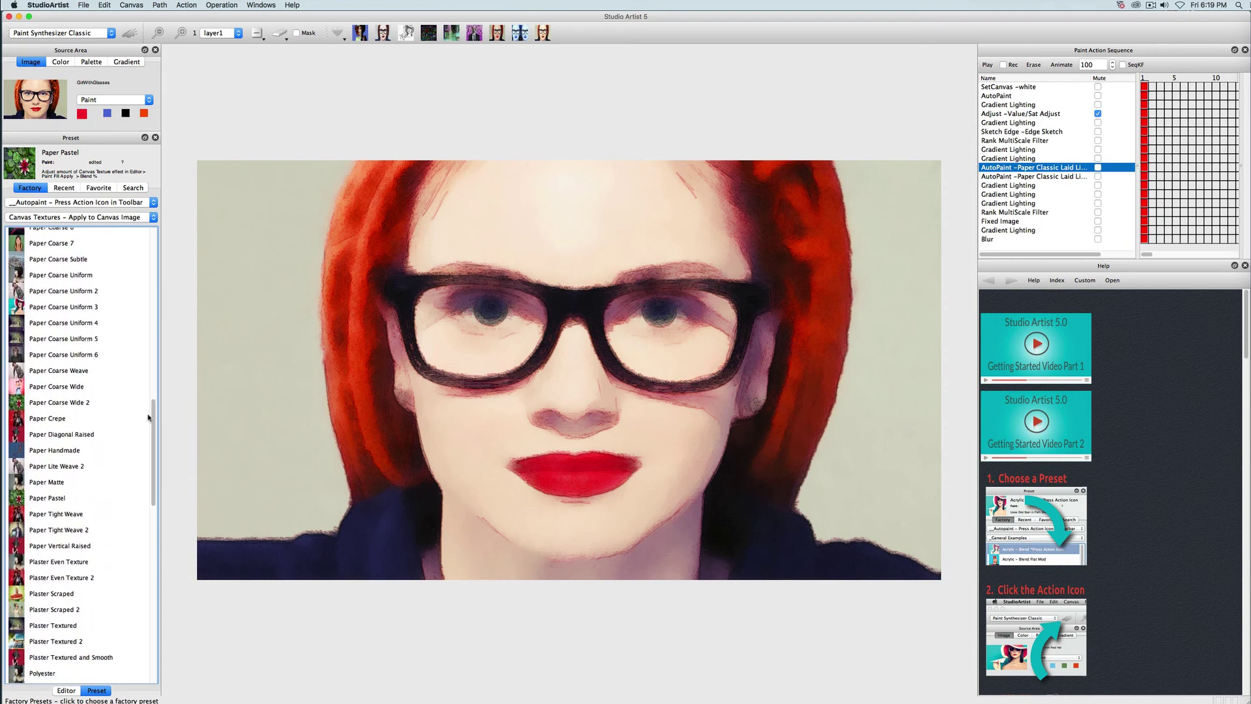
click(50, 498)
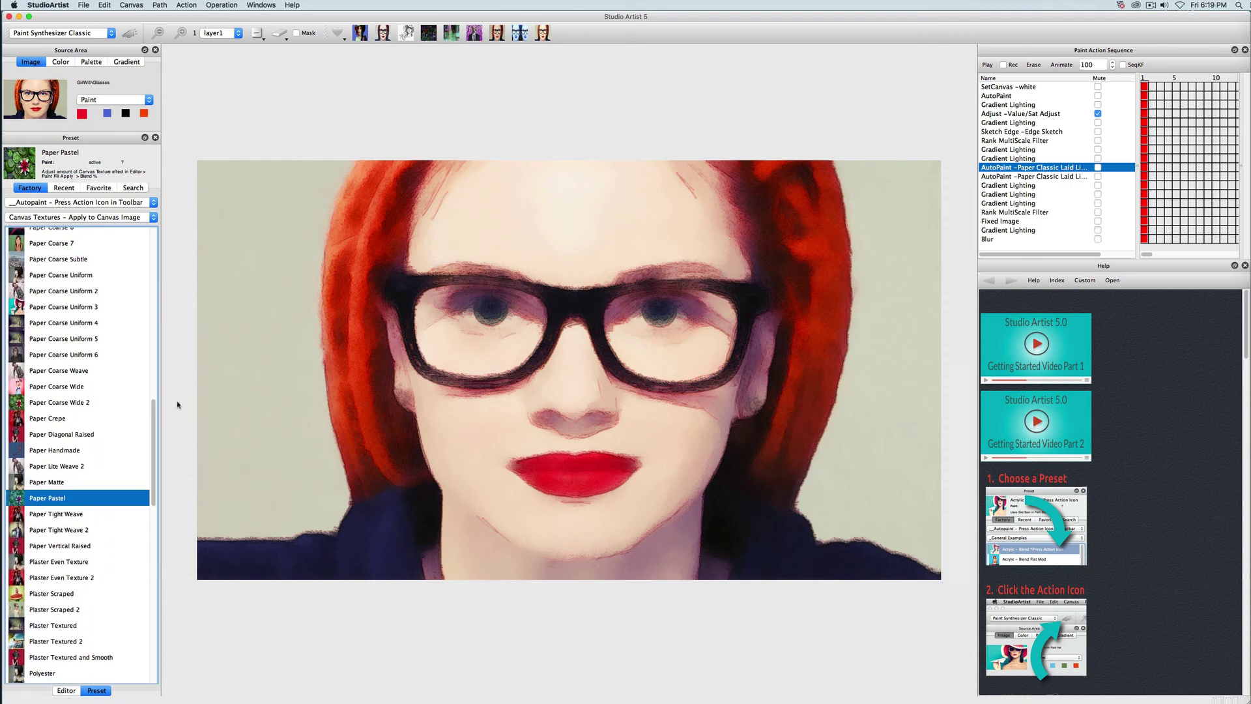
click(129, 34)
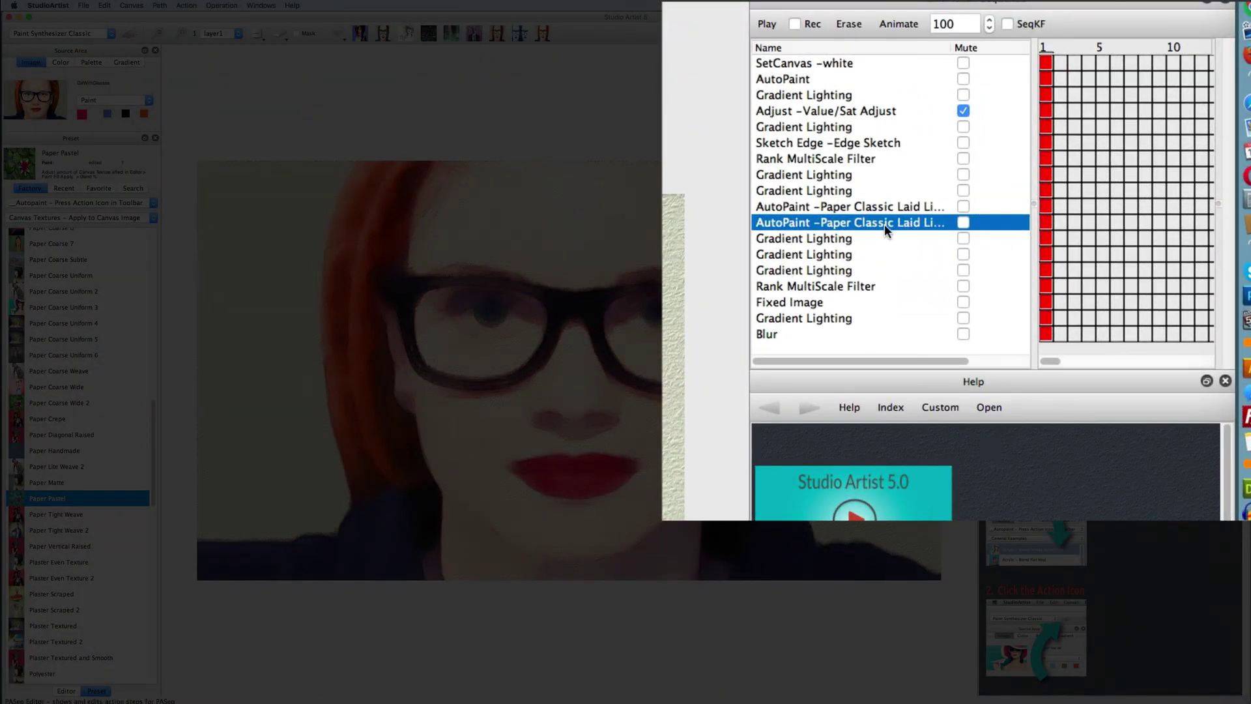
click(963, 222)
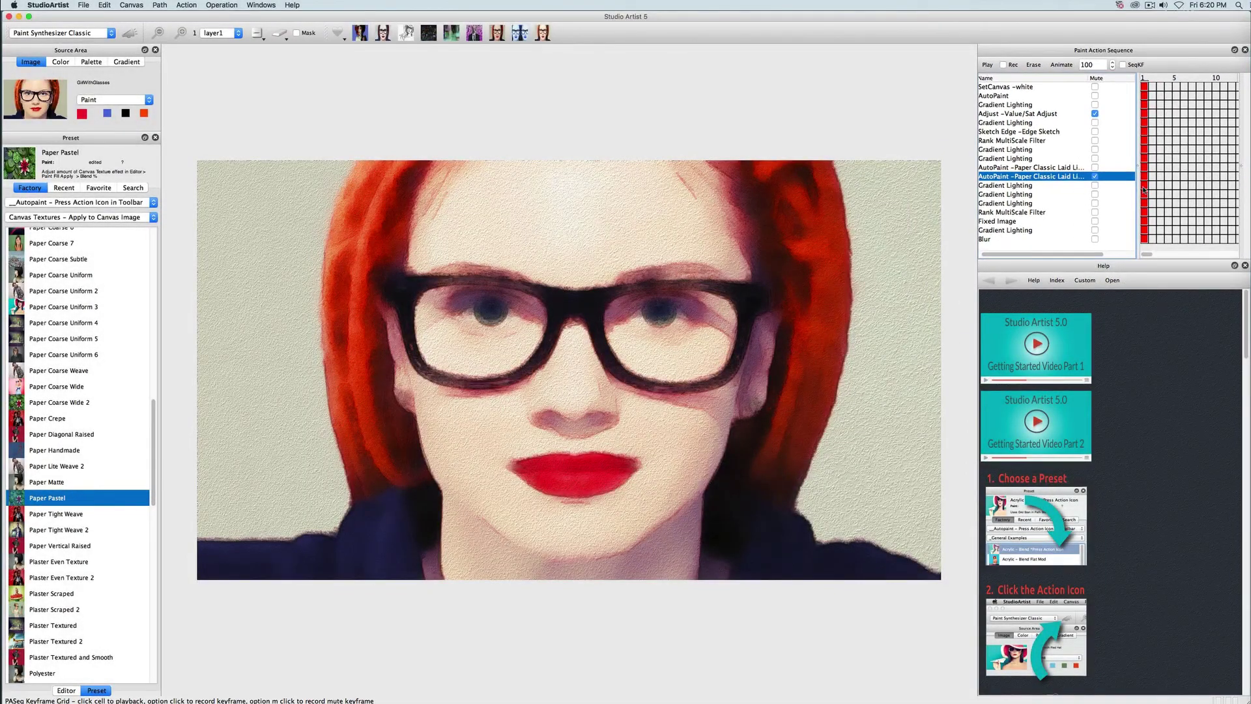
click(1144, 190)
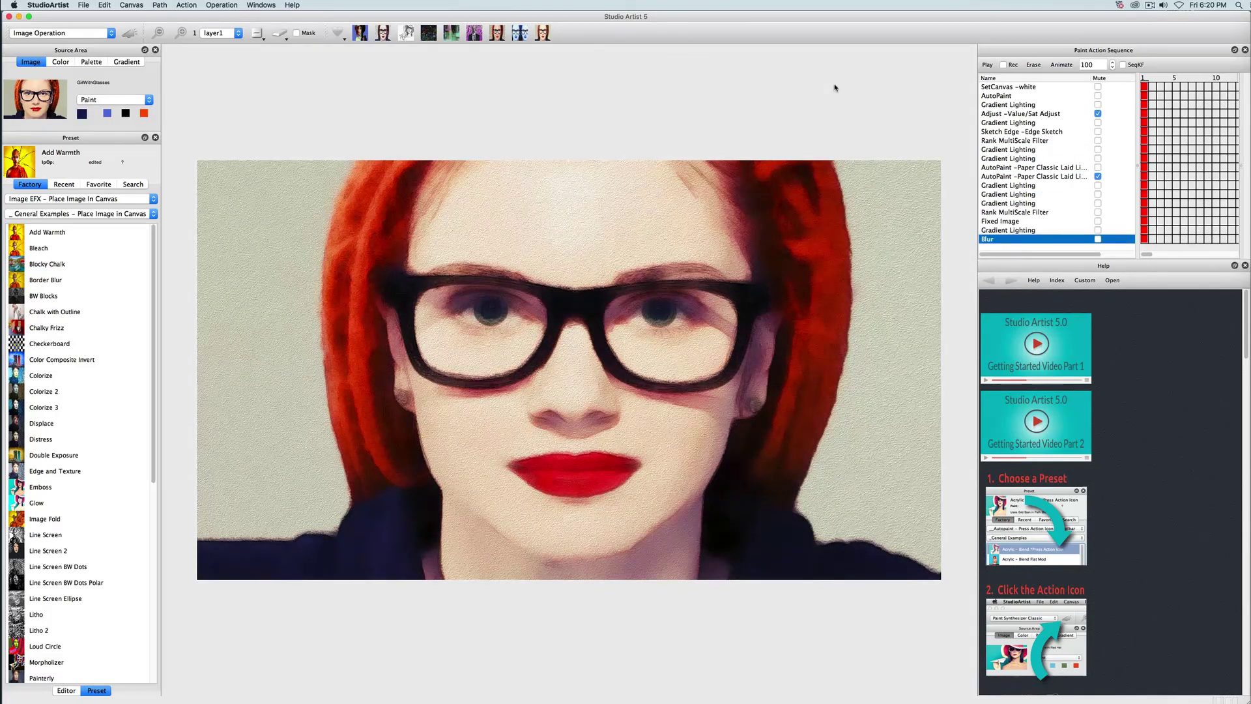
Export the sequence as the preset Chalk Natural into a newly created My PASeq folder.
right_click(1066, 90)
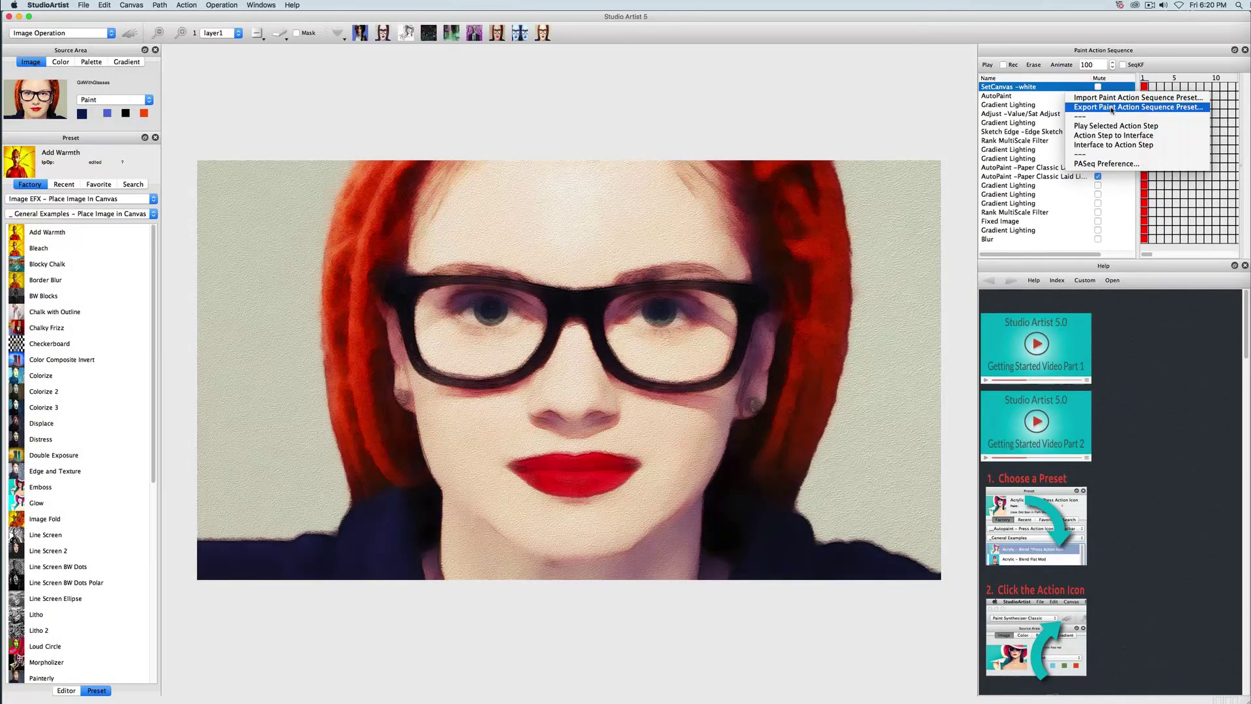
click(1111, 109)
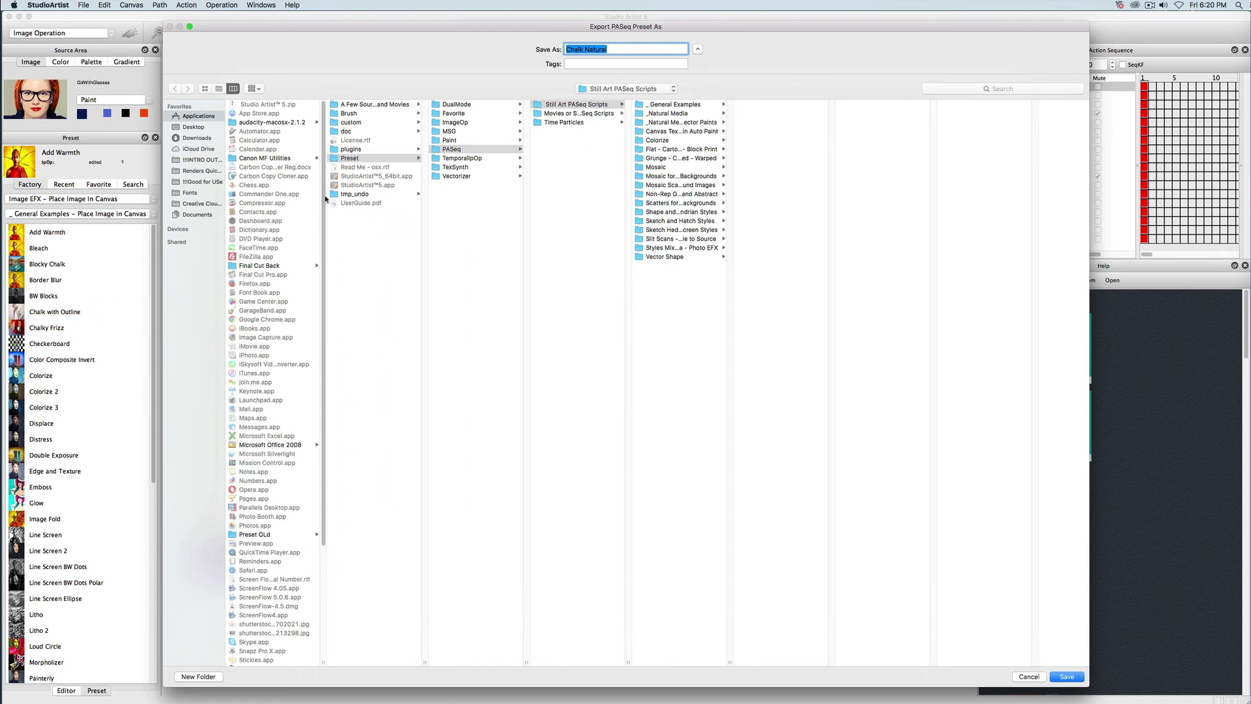
scroll(324, 196, down, 5)
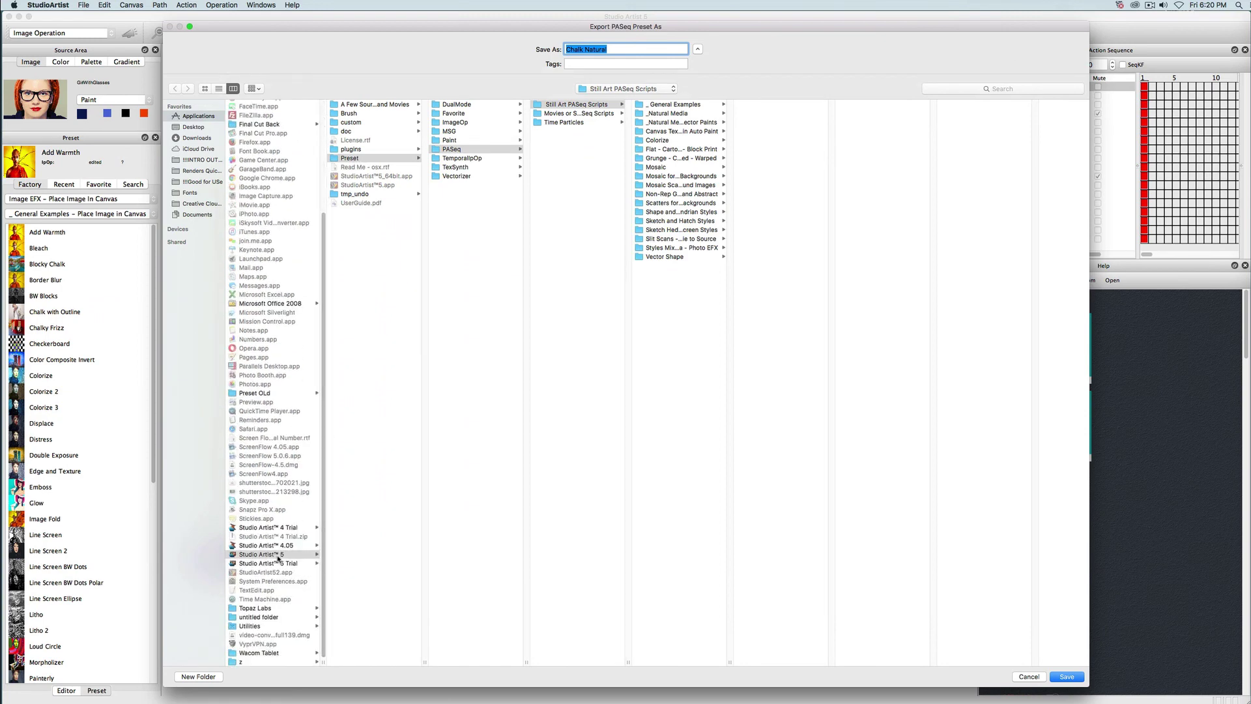
scroll(309, 456, up, 5)
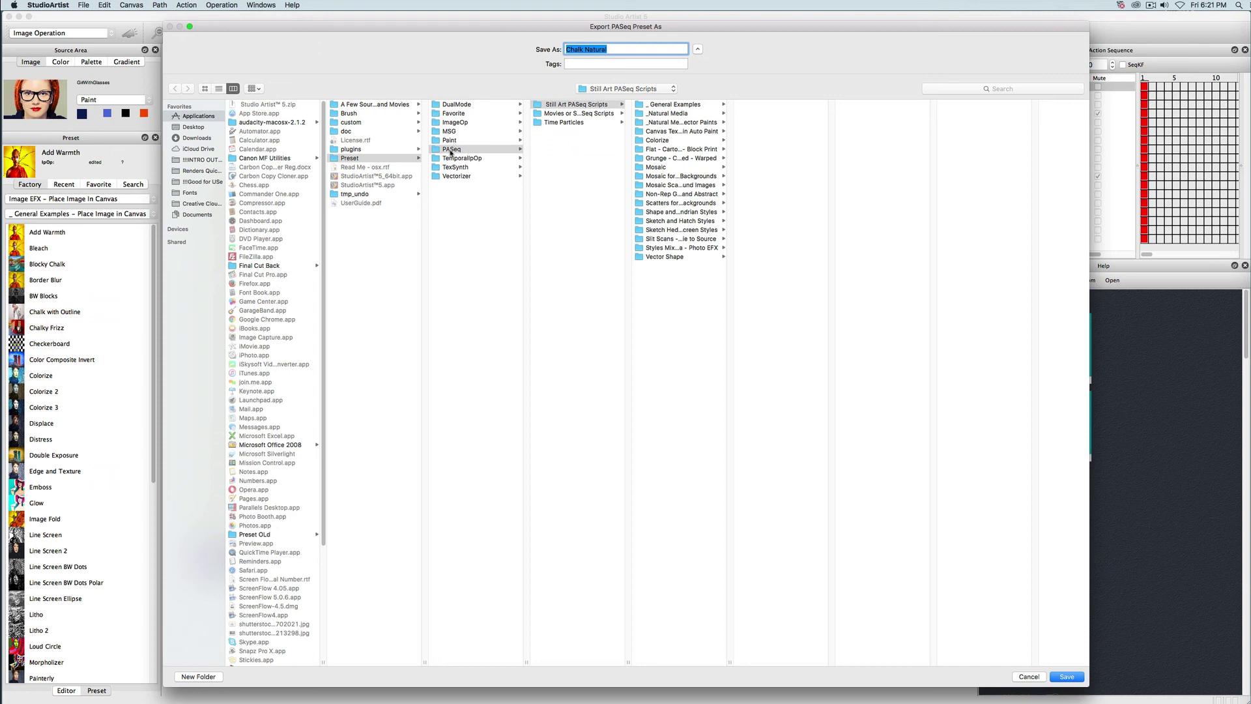
click(198, 676)
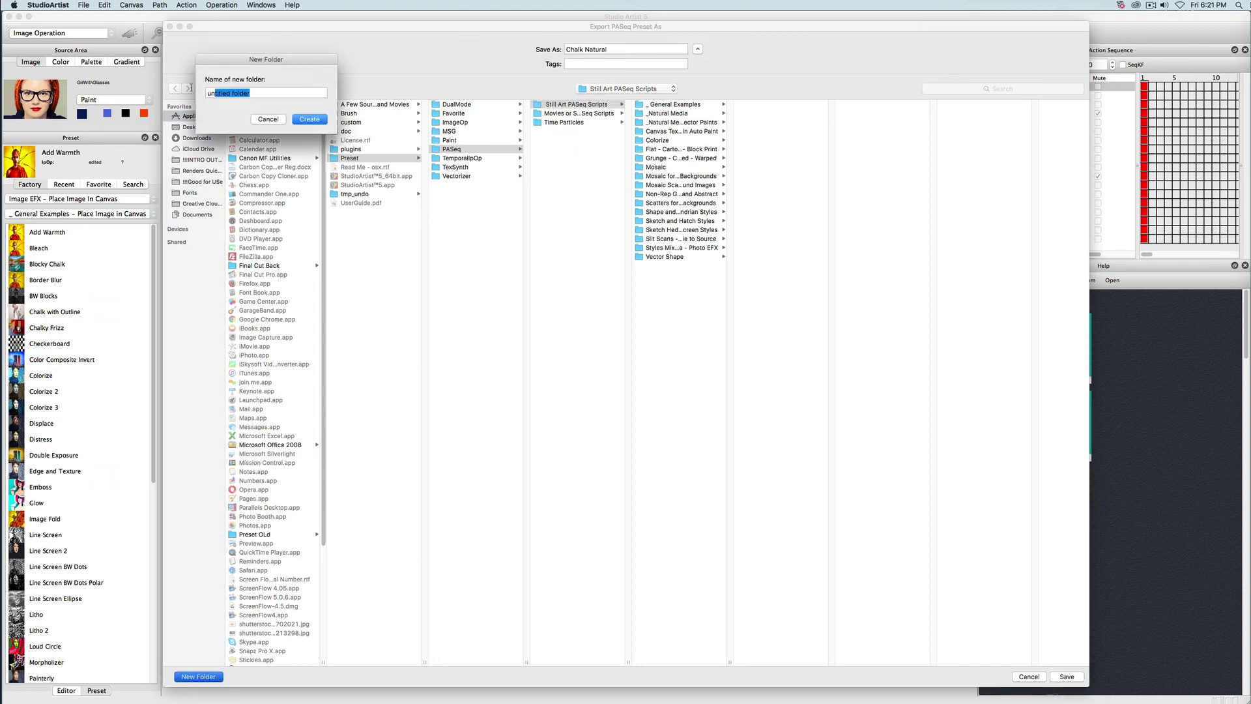
text(My PASeq)
click(316, 121)
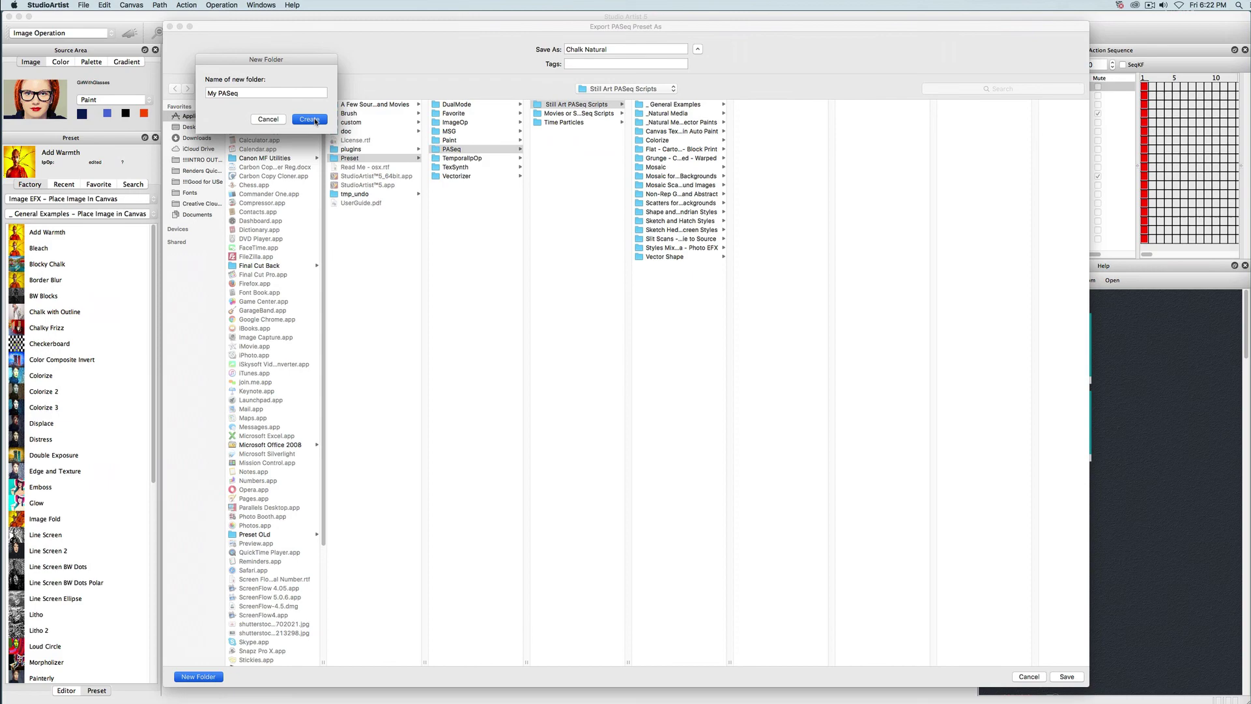
click(622, 49)
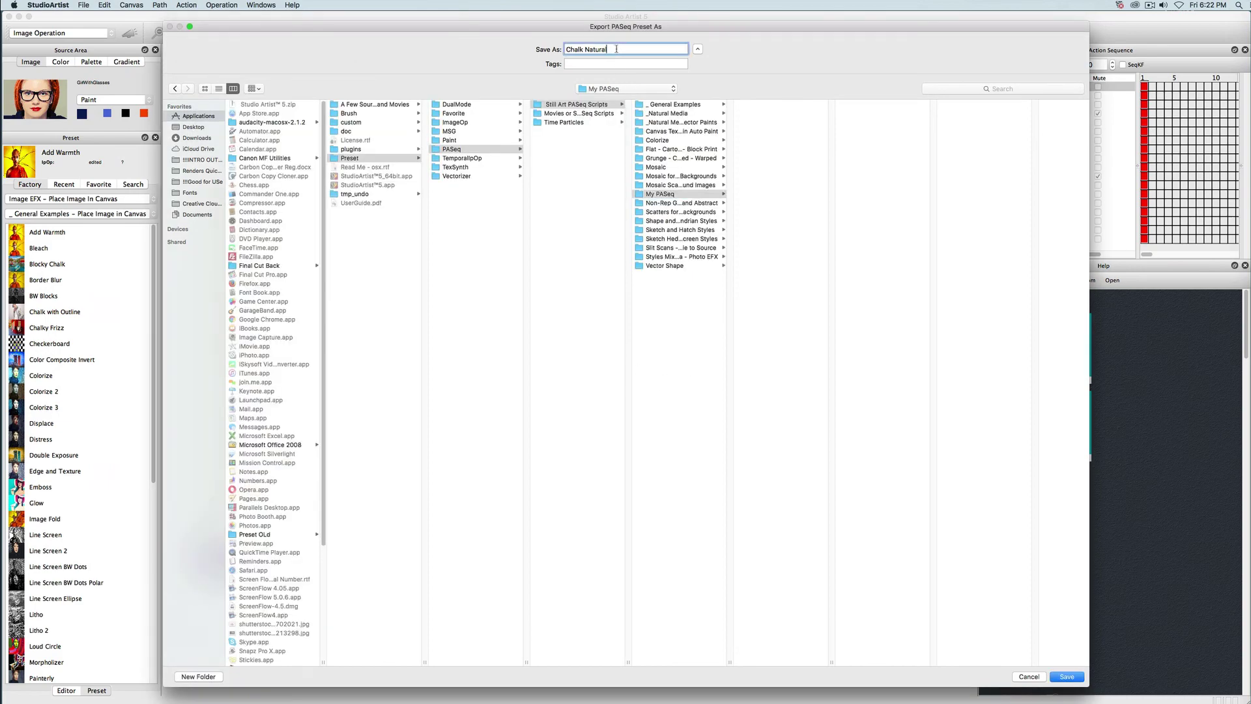
click(1066, 676)
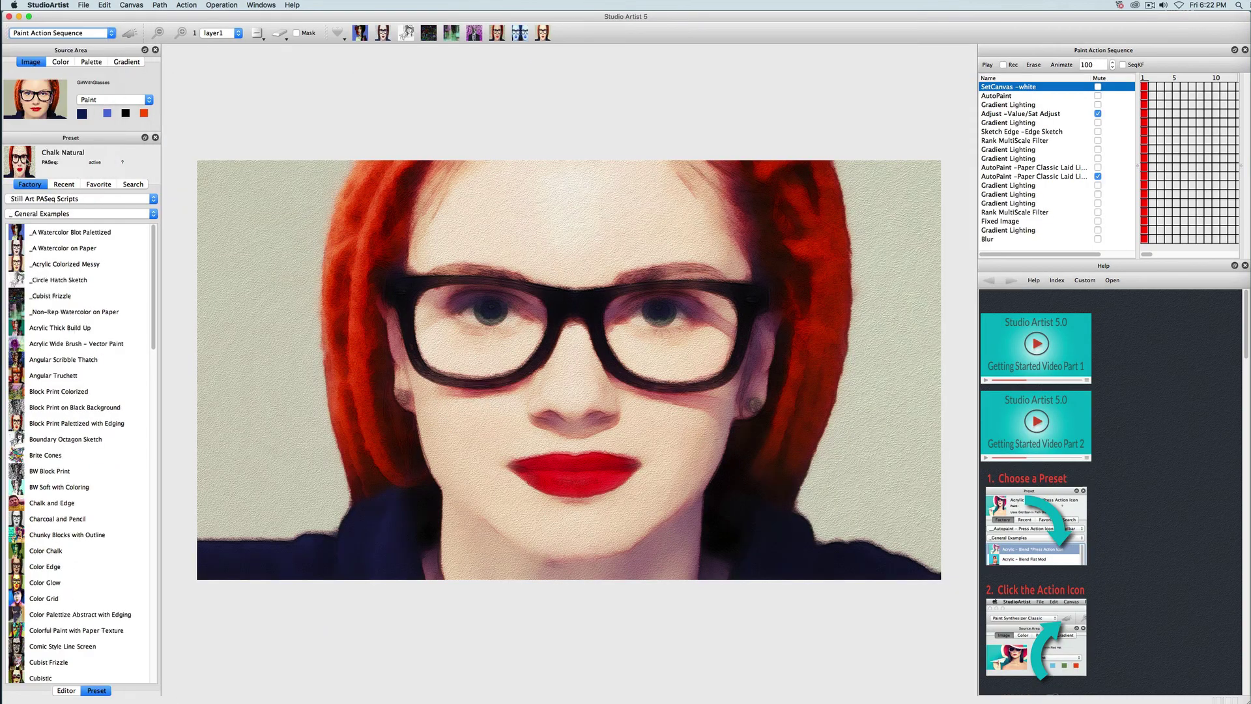
Repaint the portrait with Chalk Natural from My PASeq, then list Image Operation presets.
click(82, 215)
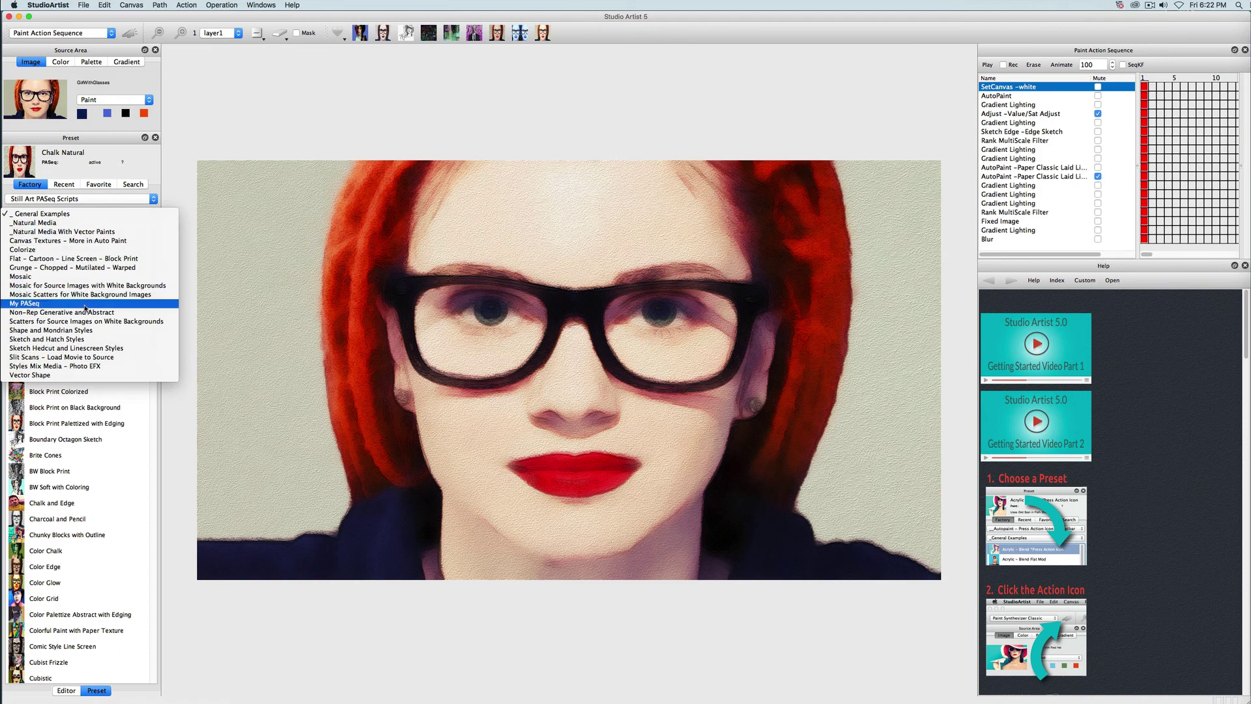
click(85, 311)
click(62, 239)
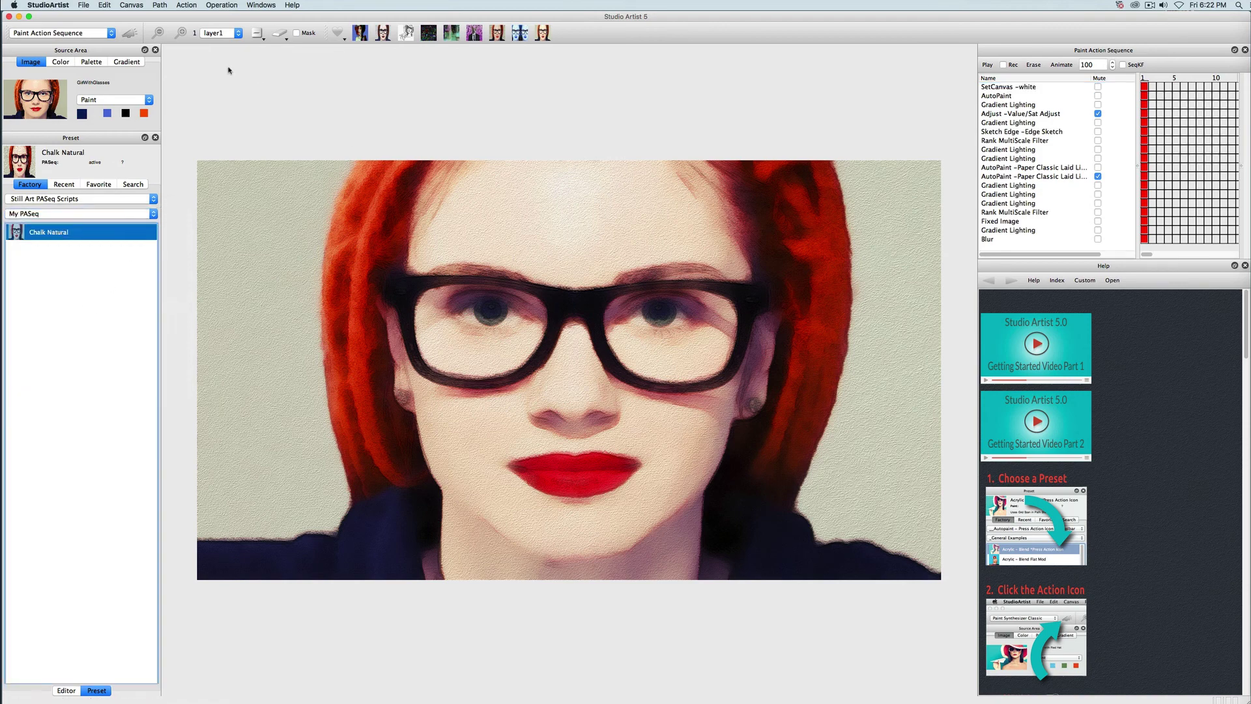
click(129, 33)
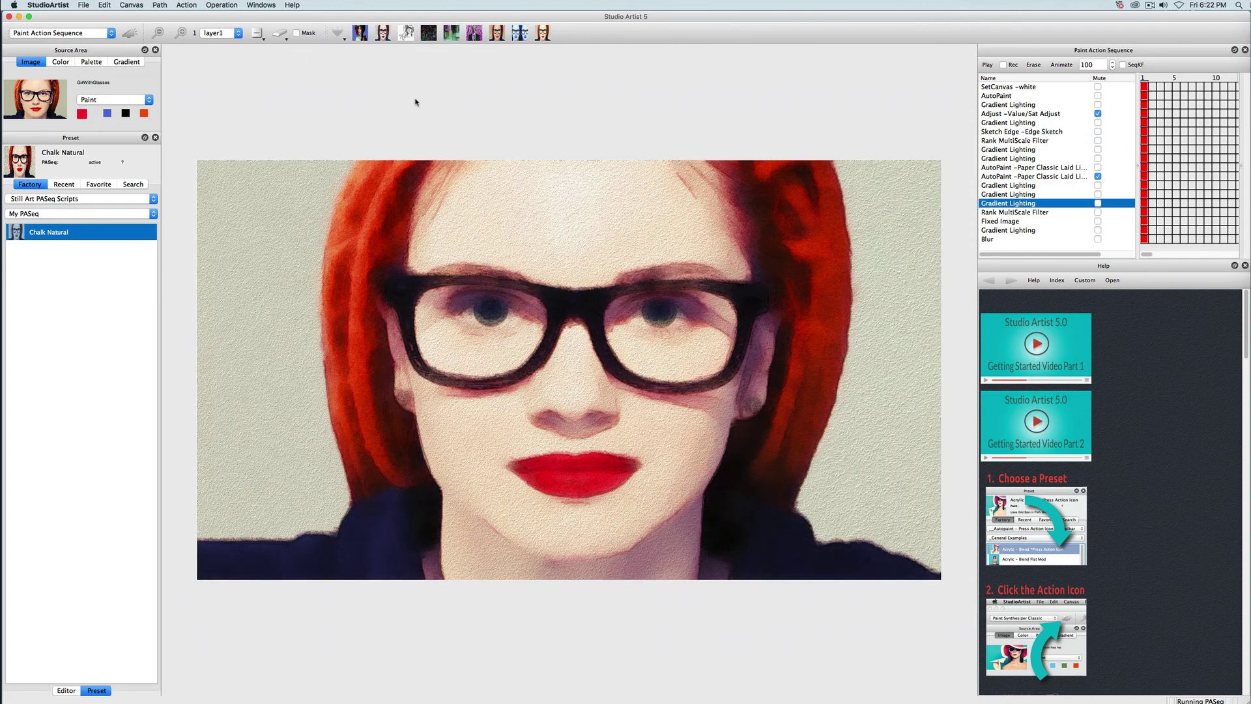
click(62, 32)
click(73, 18)
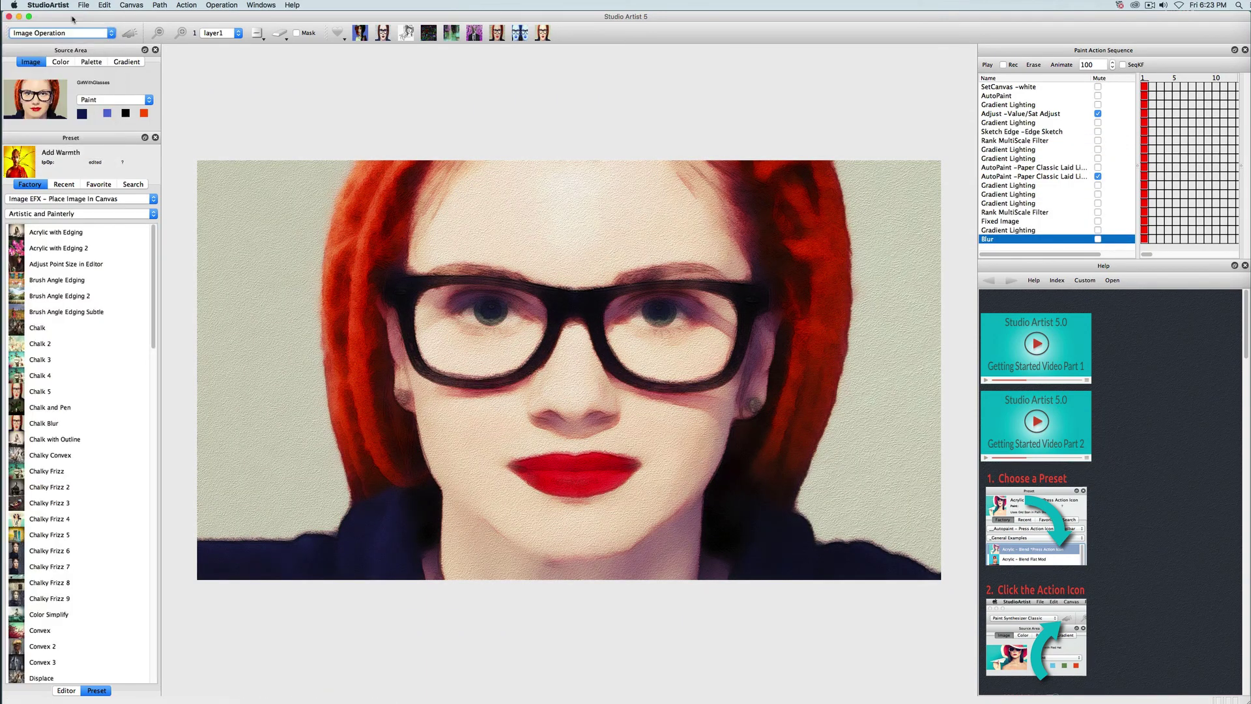
Record the Edging category's _Source Edge effect as a new sequence step.
click(76, 214)
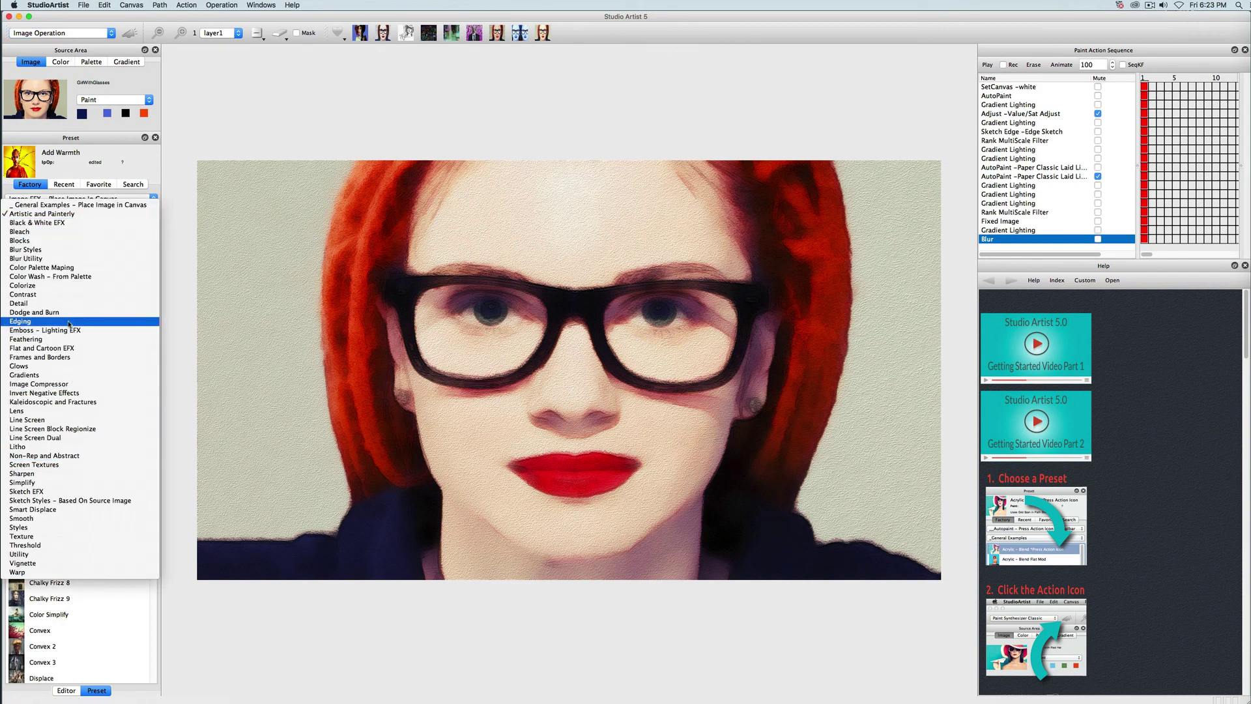
click(70, 321)
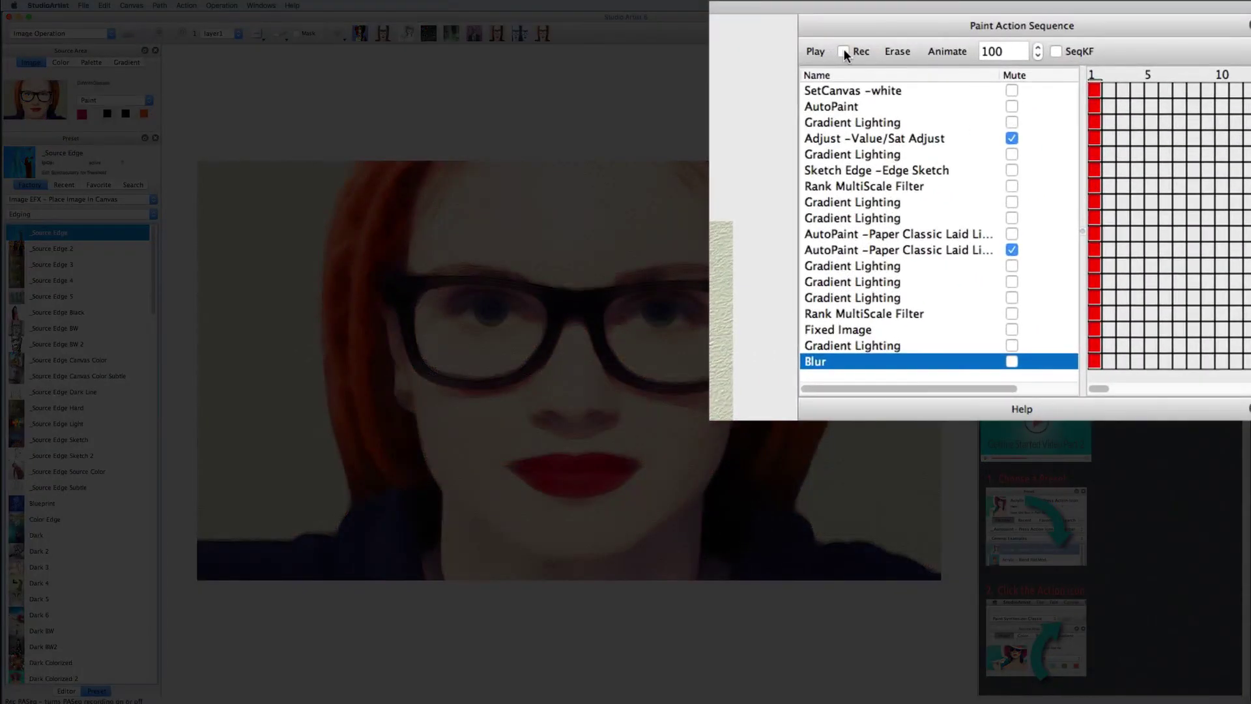
click(130, 38)
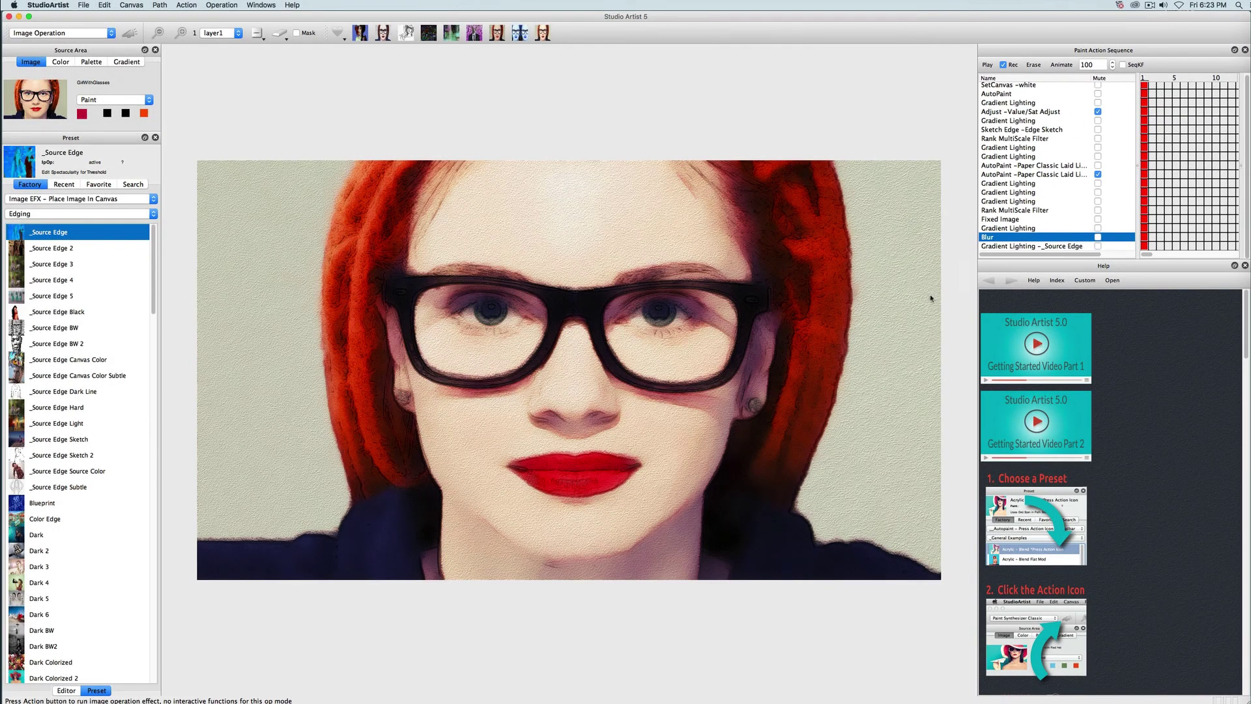
Return to Paint Action Sequence mode and update the Chalk Natural preset with the edited sequence.
click(62, 33)
click(46, 168)
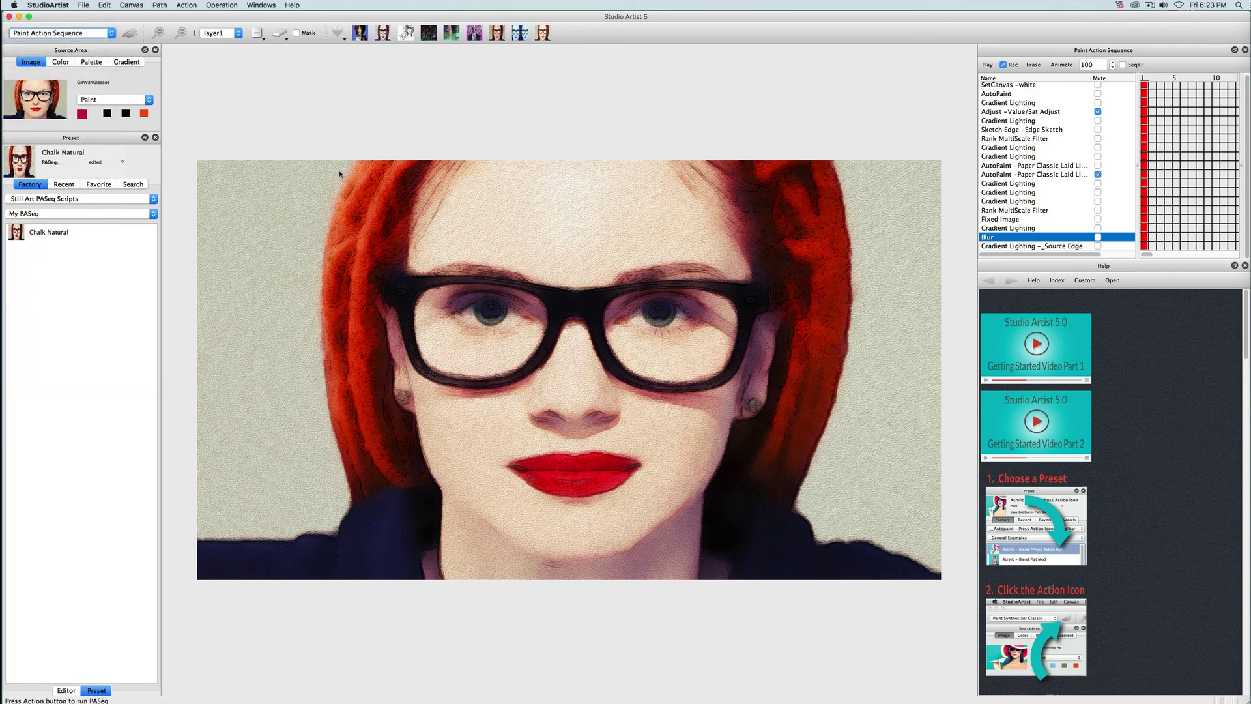
click(21, 163)
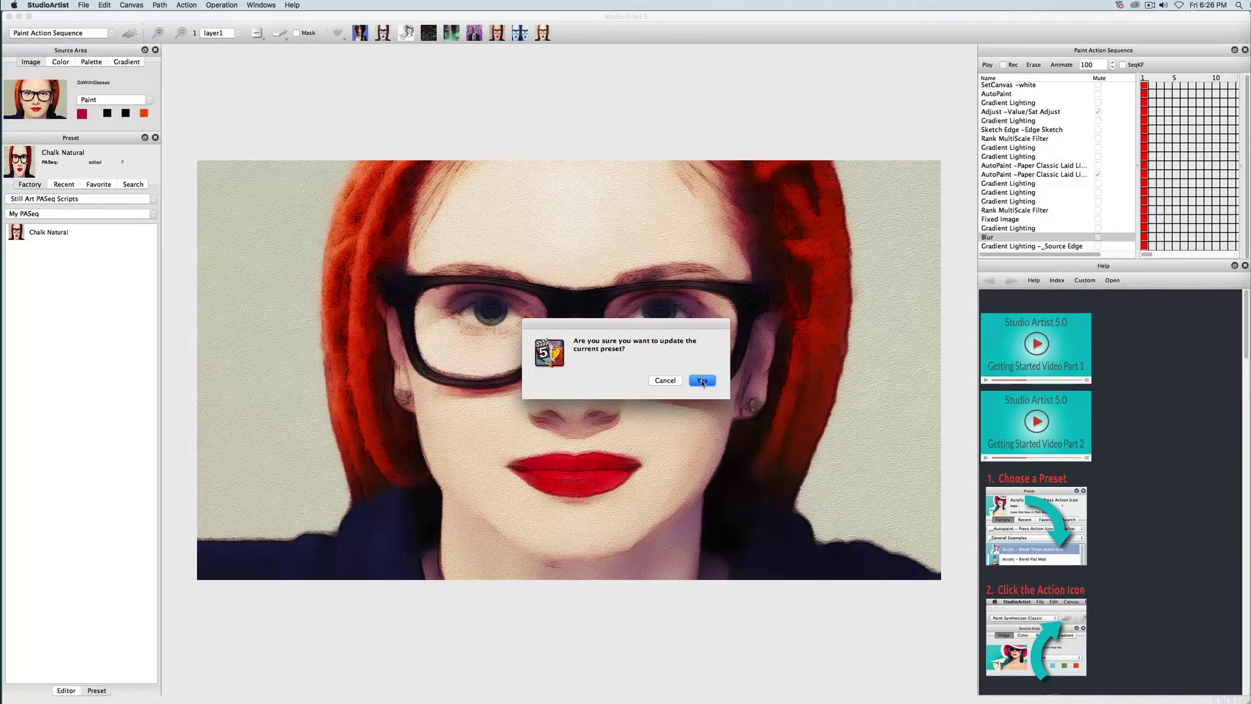
click(701, 381)
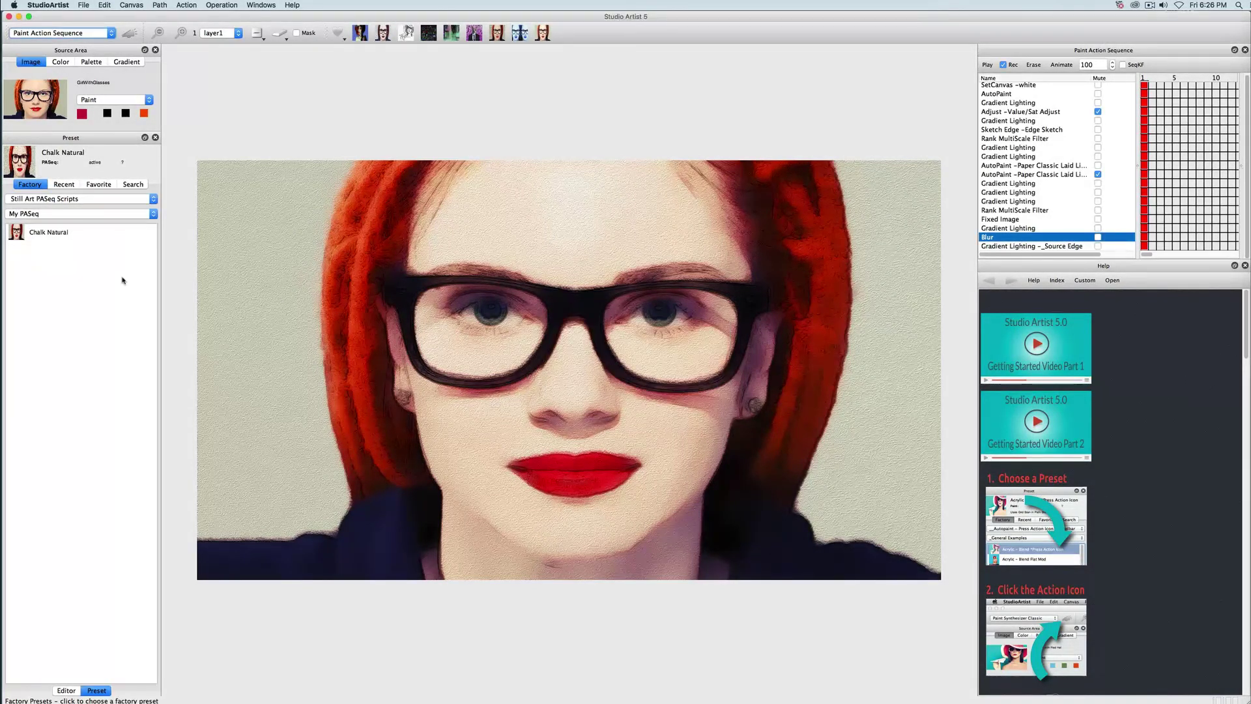